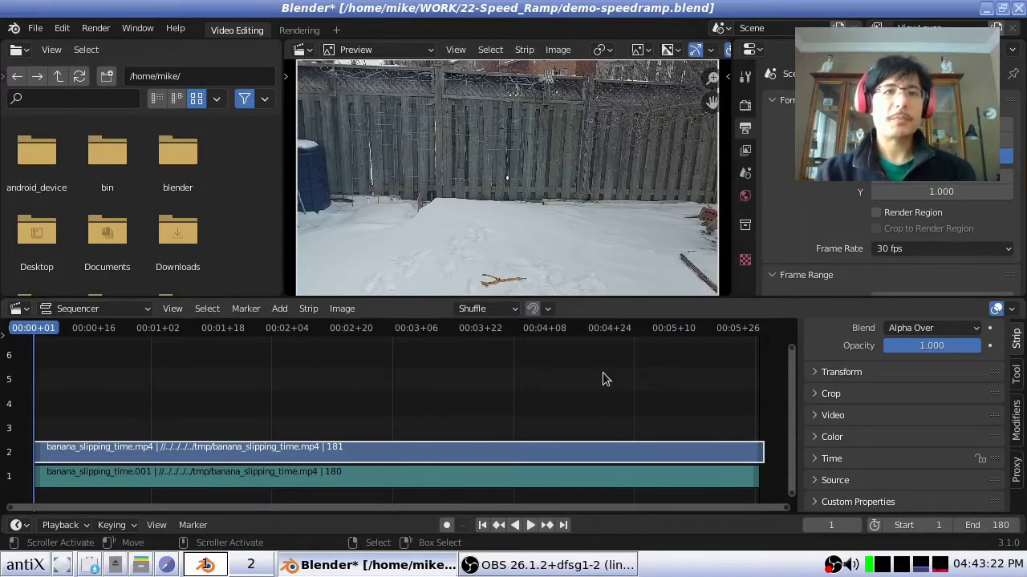
Play the original clip through the fall, then park the playhead at frame 78
click(529, 526)
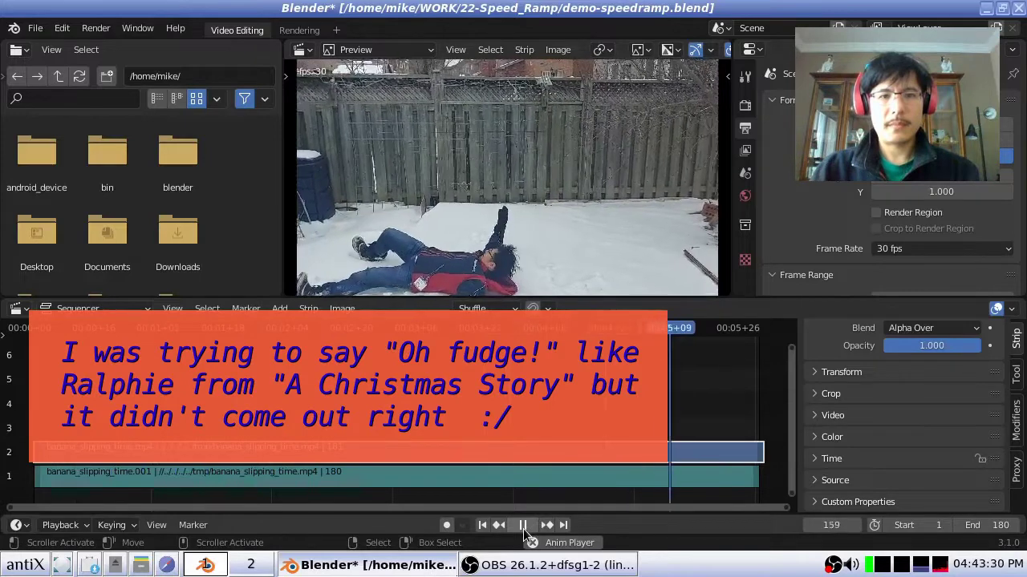
click(523, 527)
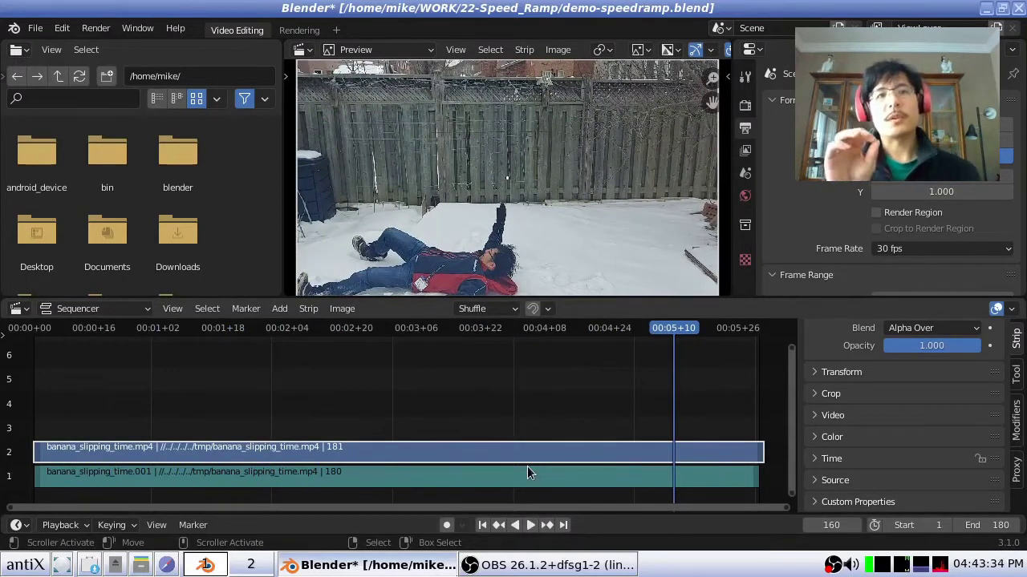
drag(344, 389, 345, 429)
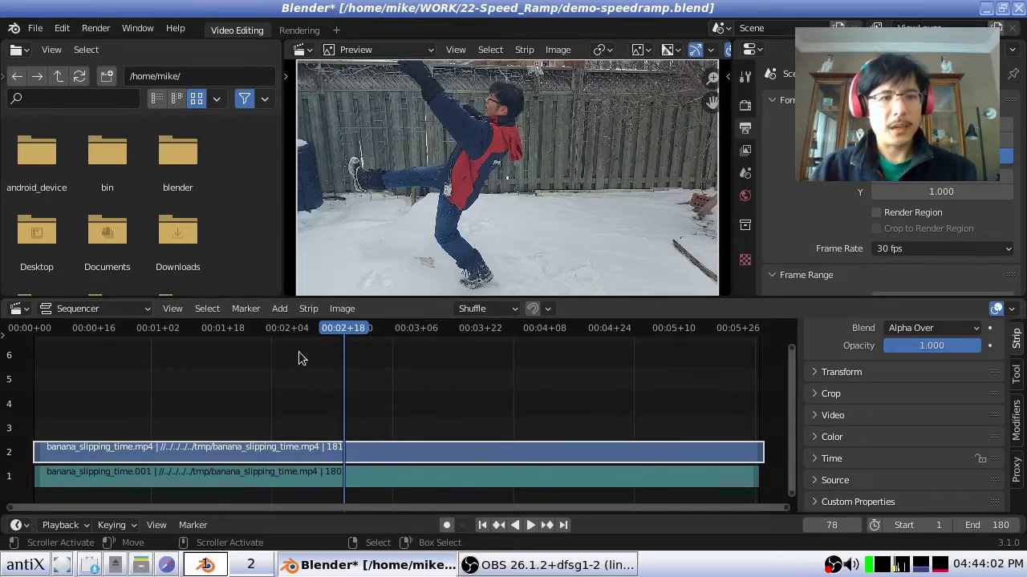
Add a Speed Control effect strip to the banana_slipping_time.mp4 movie strip and set its speed control mode to Multiply
click(279, 309)
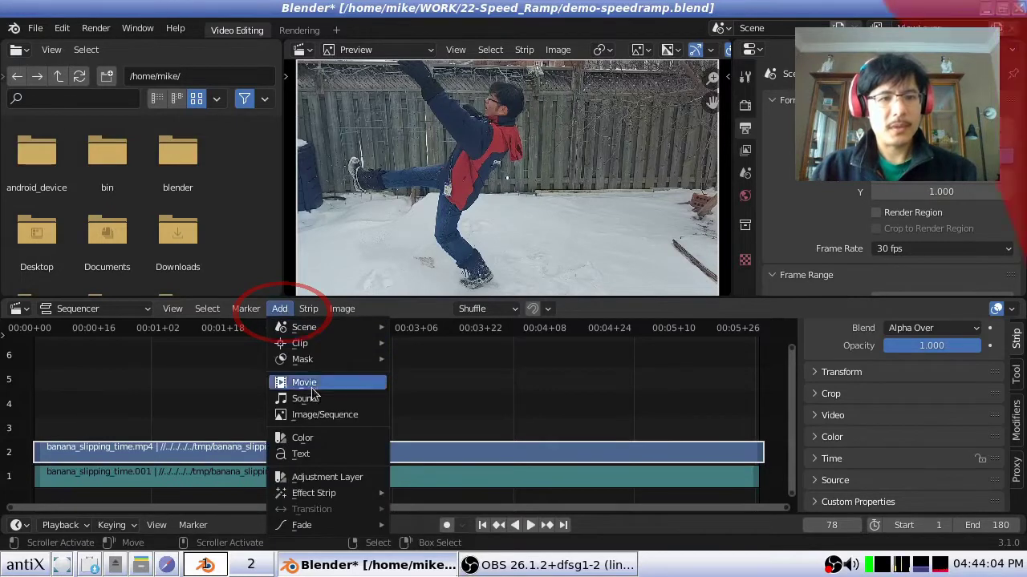
click(319, 493)
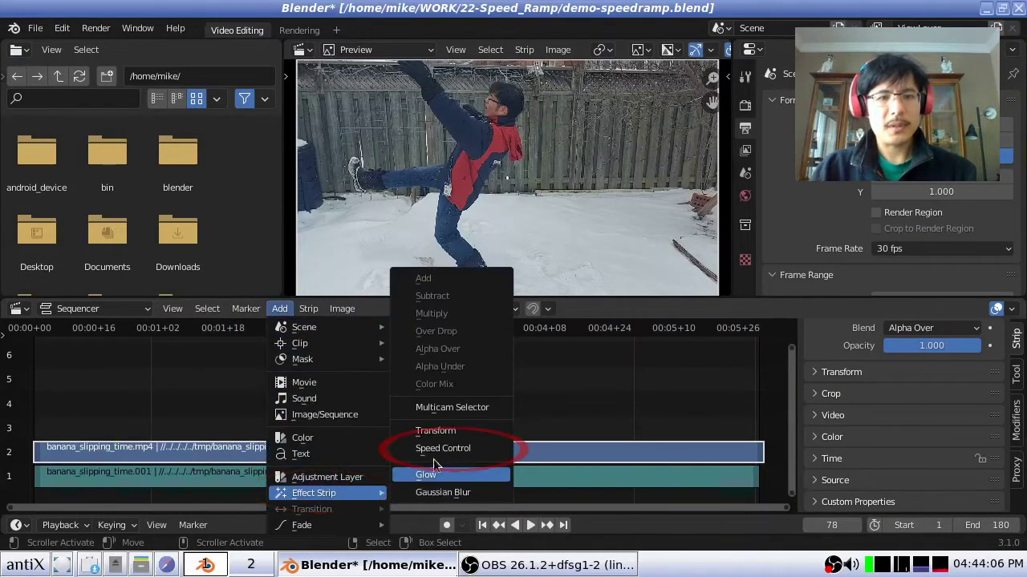
click(444, 450)
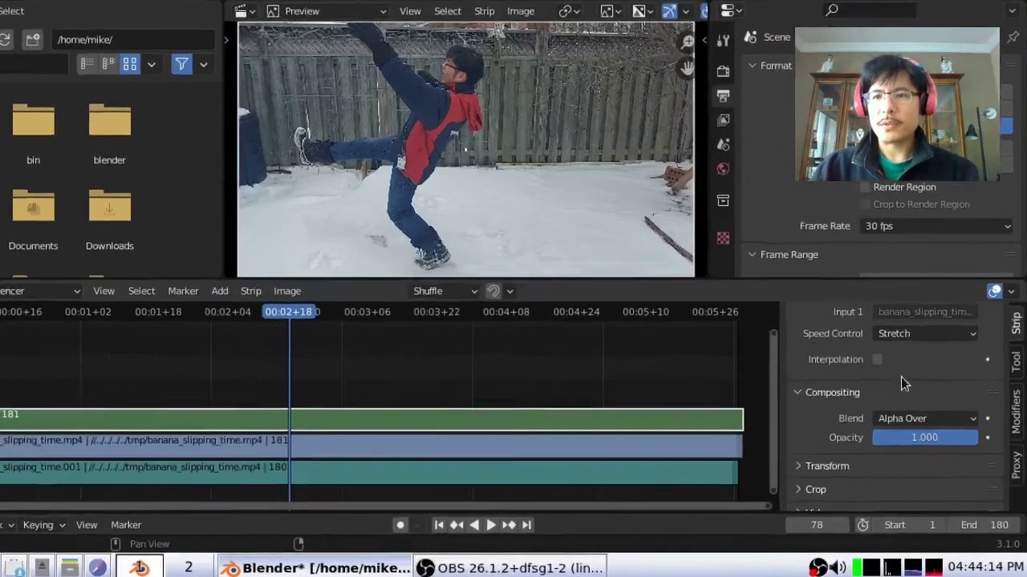
scroll(910, 333, up, 3)
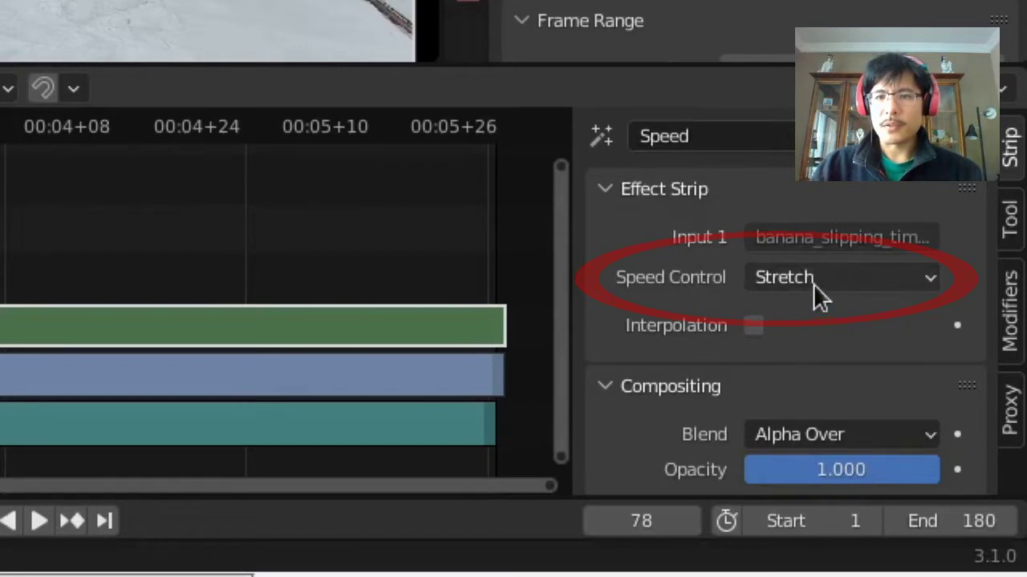
click(837, 281)
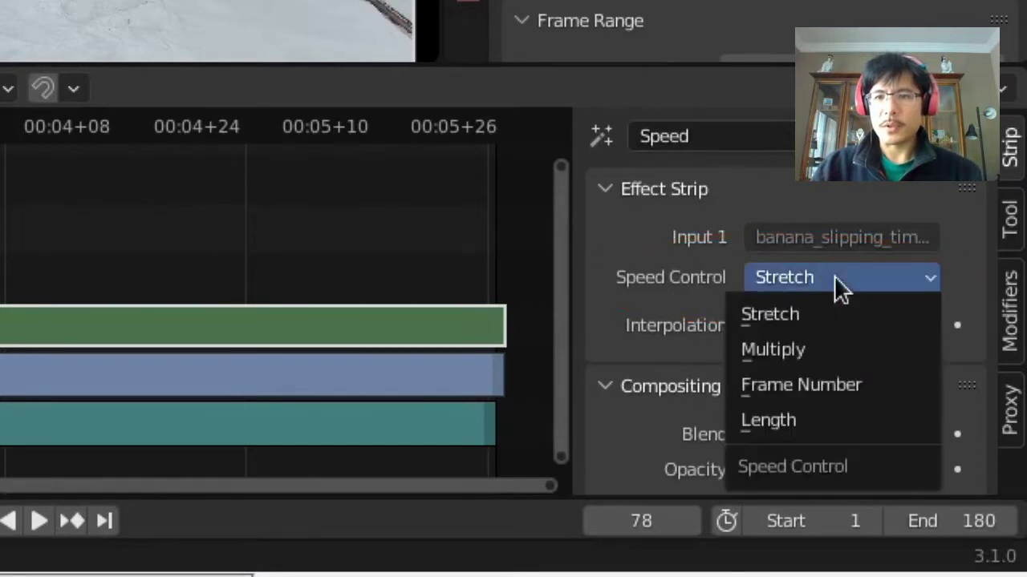
click(808, 353)
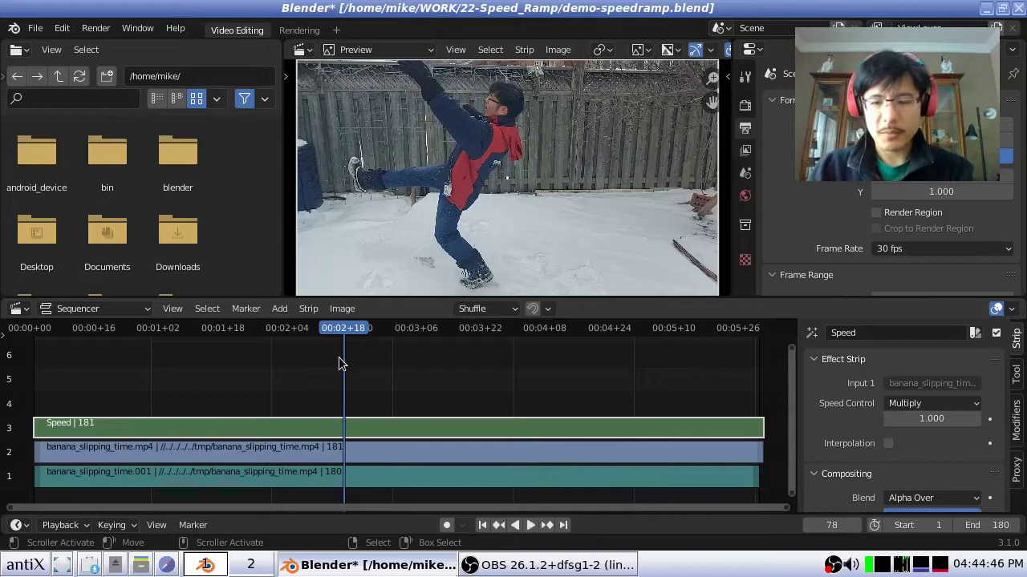
Move the playhead to frame 71 and keyframe the Speed strip's multiply factor at 1.000
mouse_move(319, 382)
mouse_down()
mouse_move(282, 387)
mouse_move(332, 378)
mouse_move(316, 376)
mouse_up()
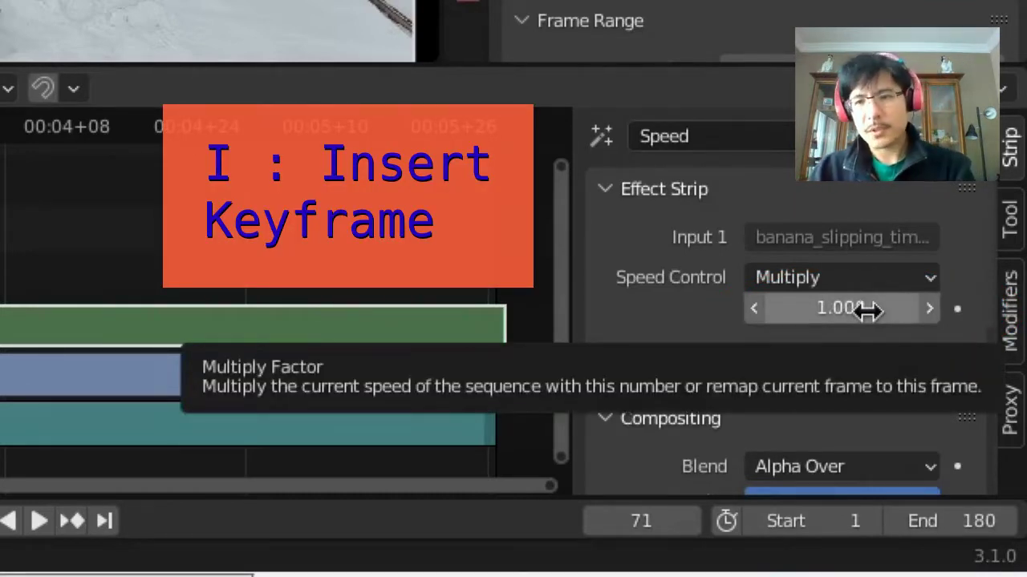
key(i)
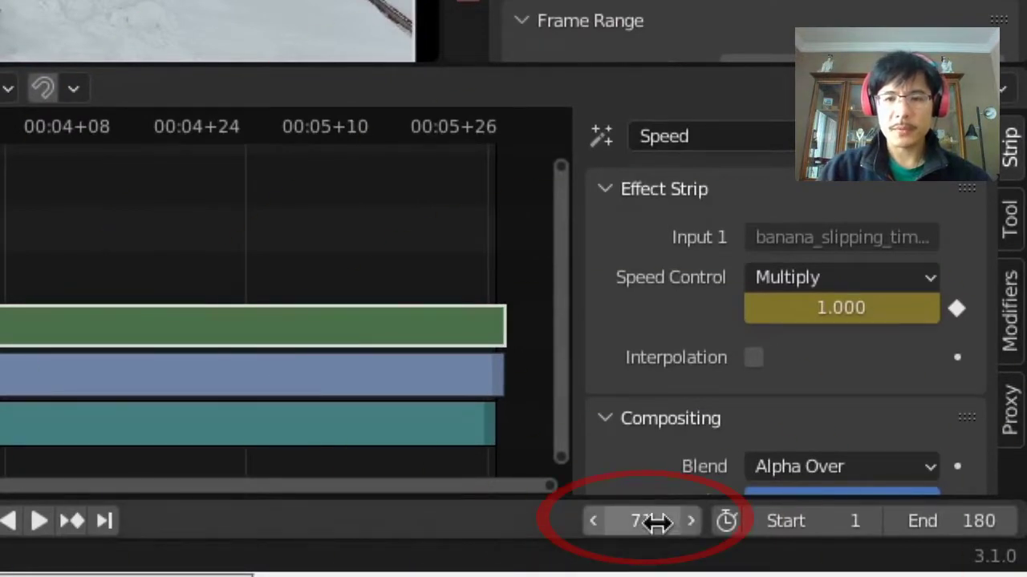
Advance the current frame by 30 to frame 101 and keyframe the Speed strip's multiply factor at 0.25
click(655, 526)
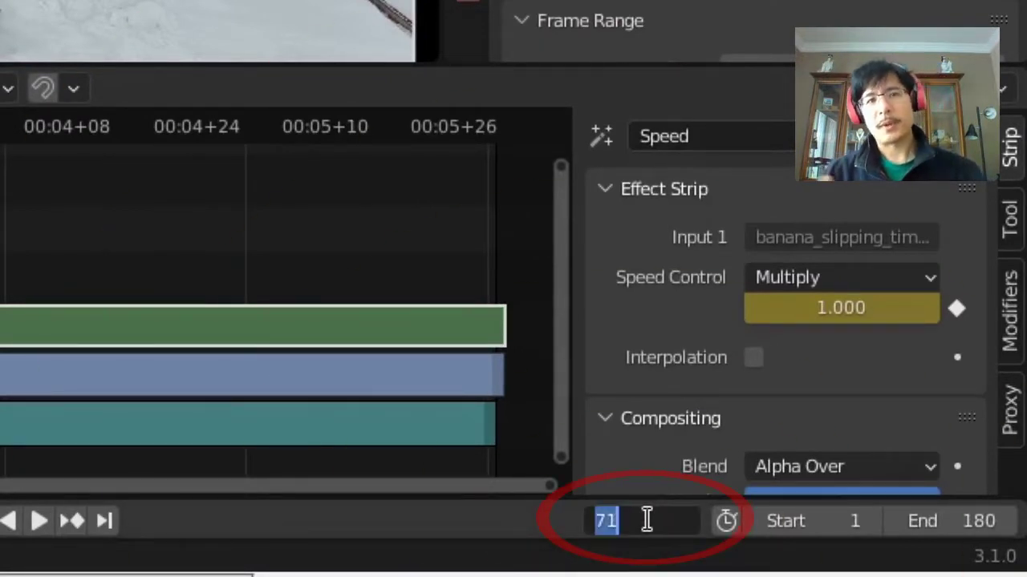
click(646, 521)
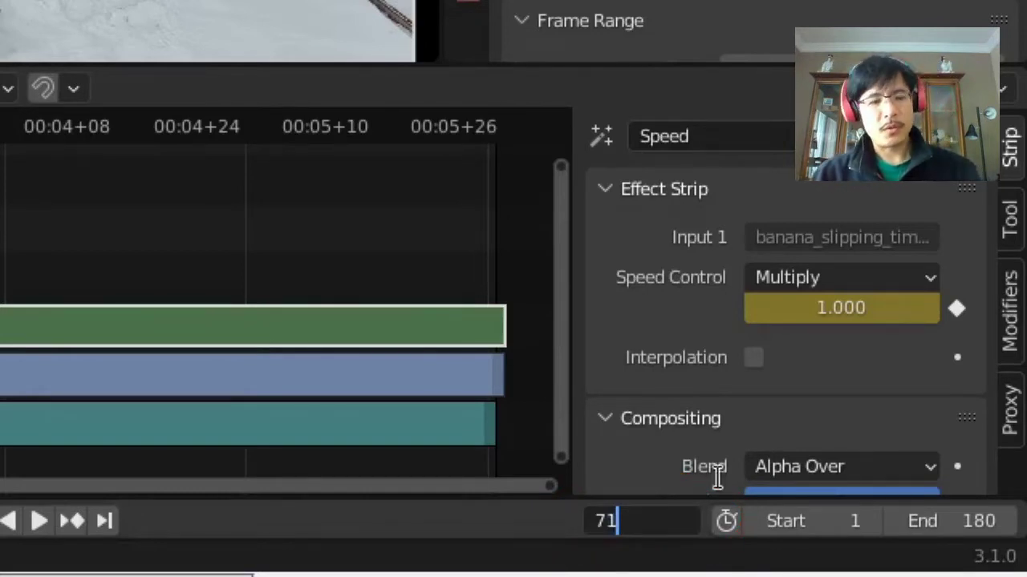
text(+)
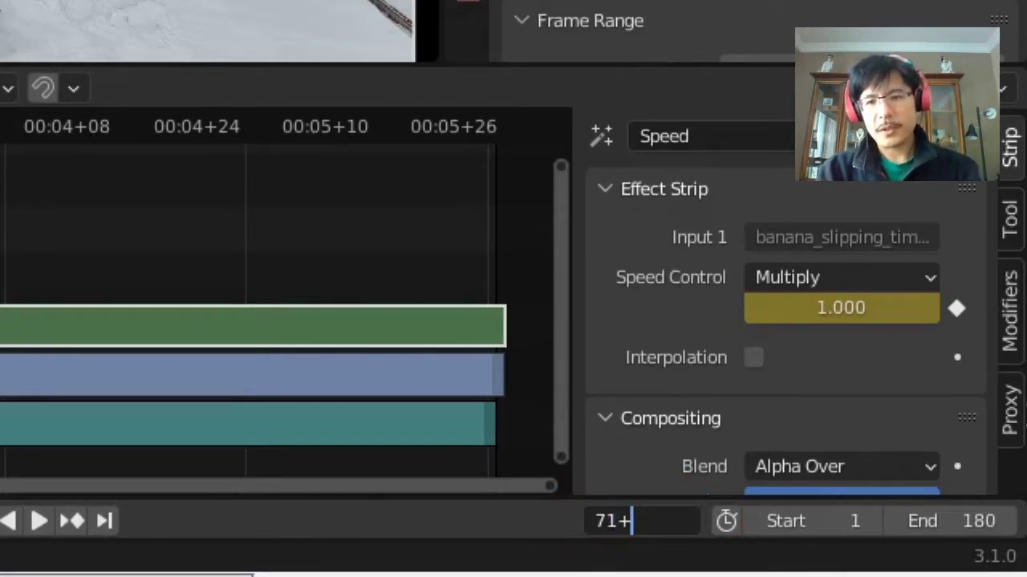
text(30)
key(Return)
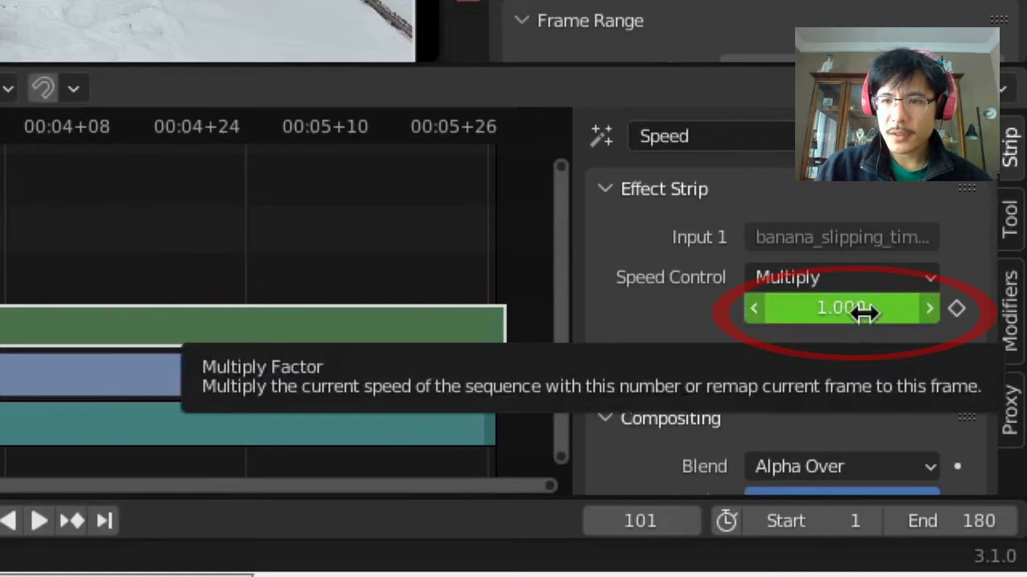
click(862, 310)
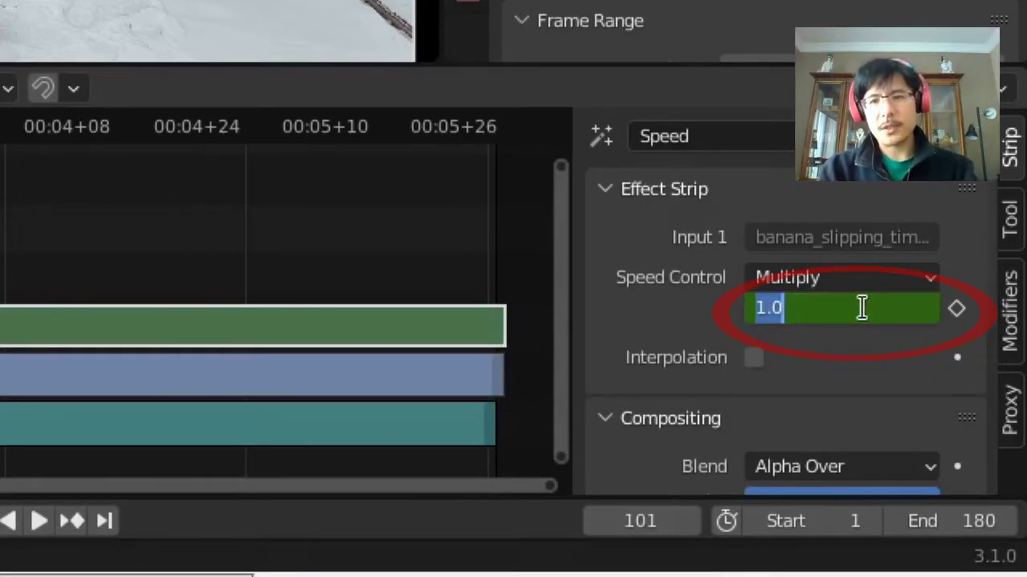
text(0.25)
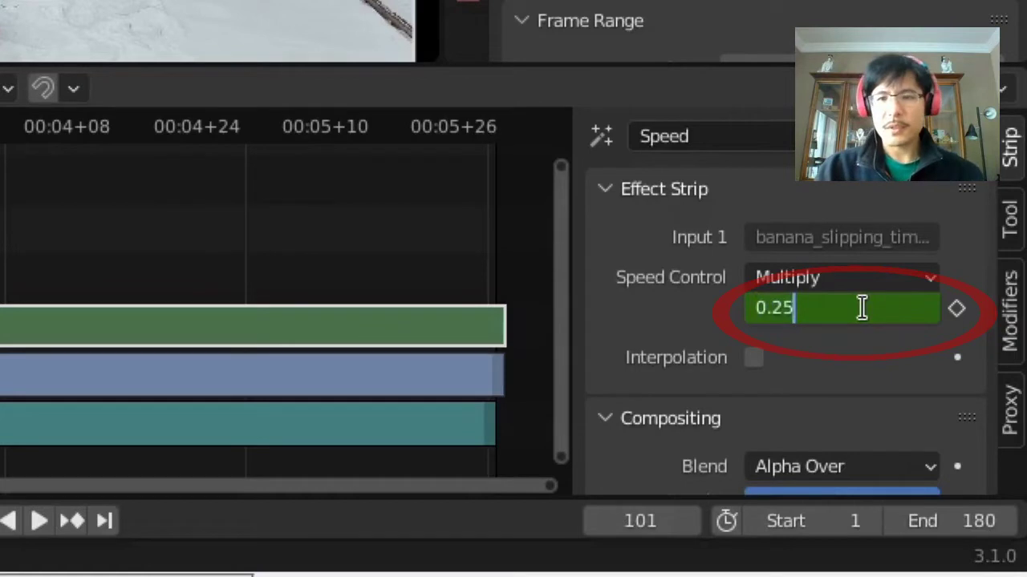
key(Return)
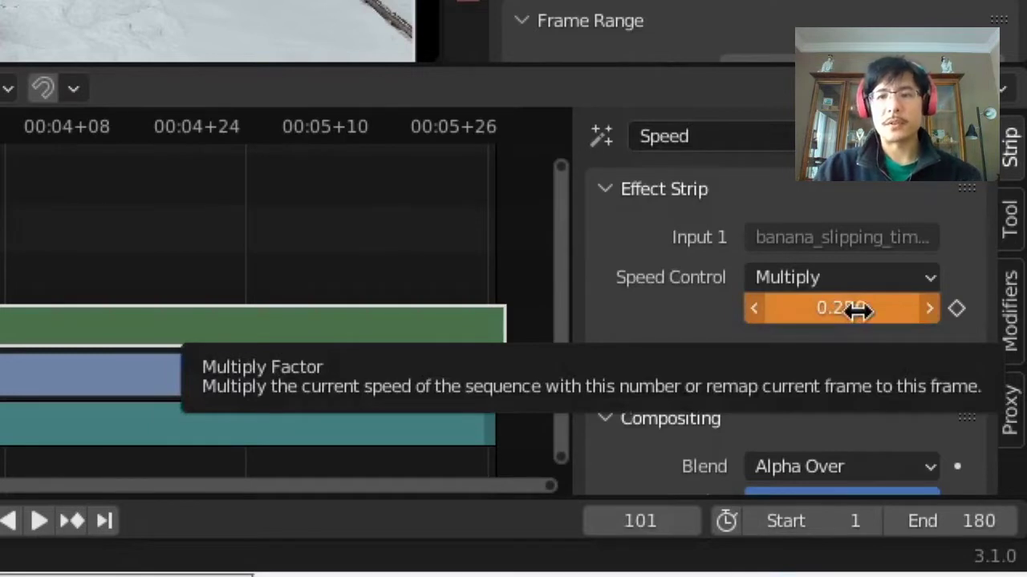
click(958, 309)
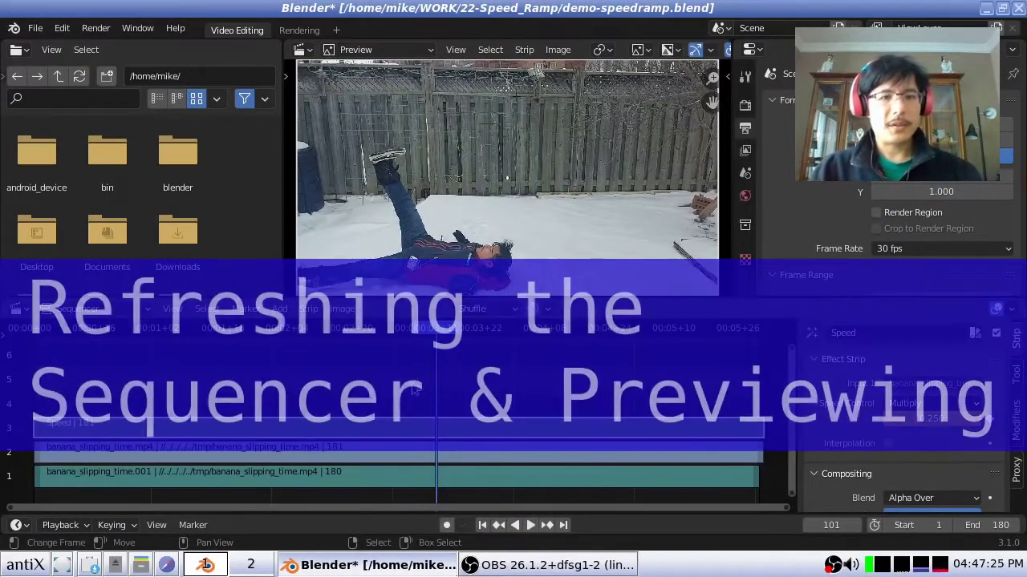
Mute the banana_slipping_time.001 audio strip and play the slowed clip from frame 69
click(311, 391)
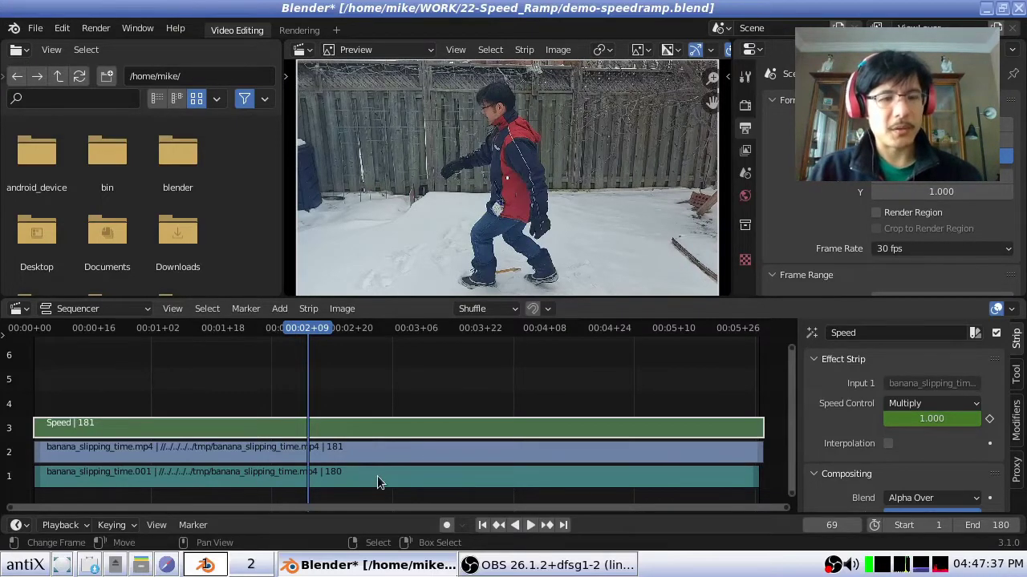
click(357, 477)
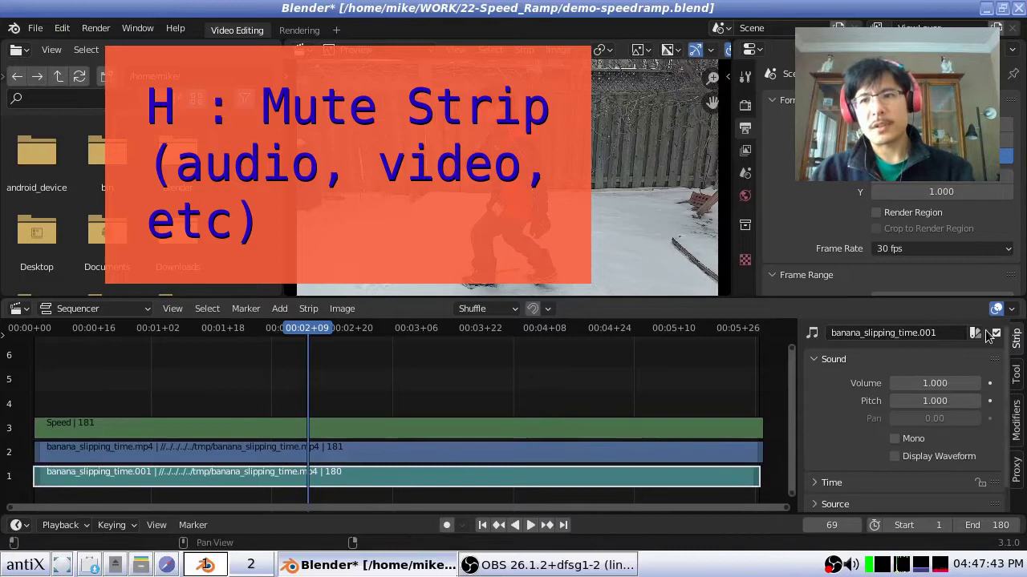
click(996, 335)
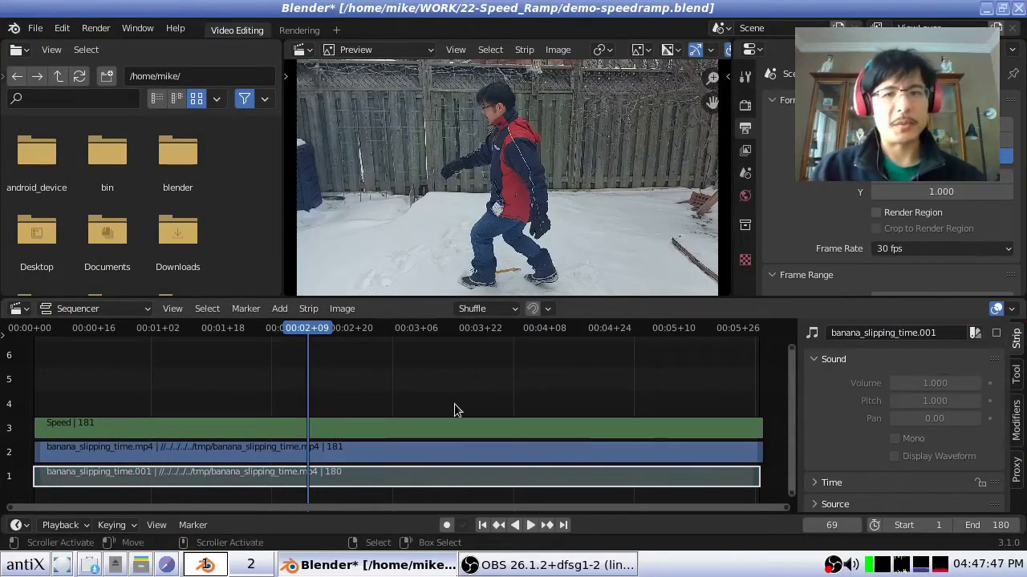
click(531, 525)
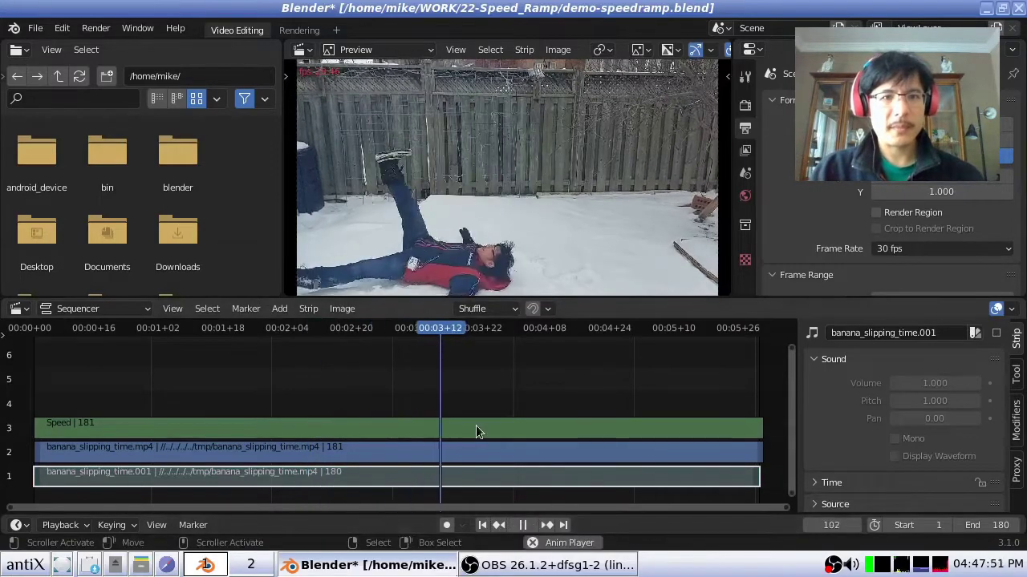
click(525, 524)
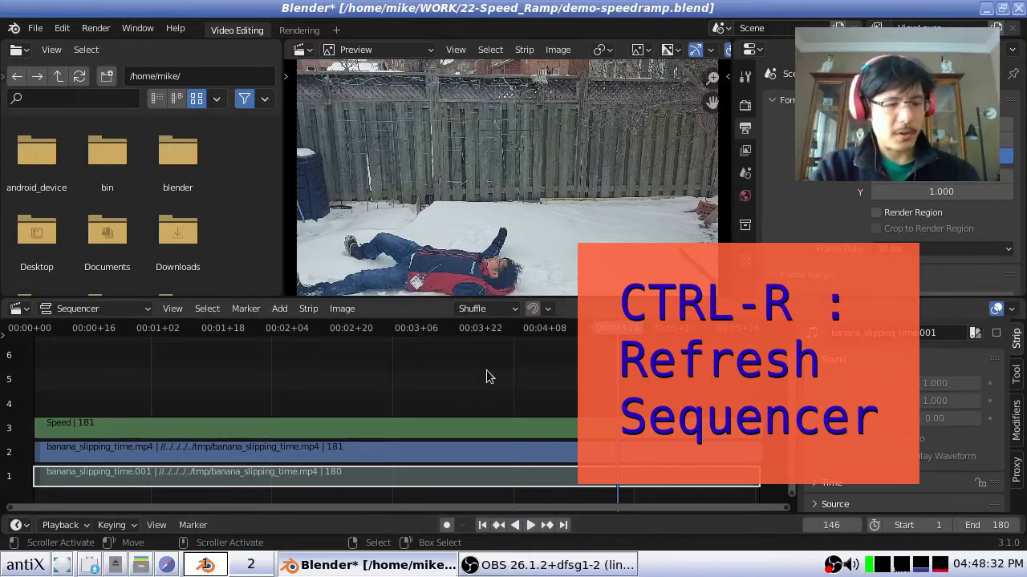
Refresh the sequencer and replay the speed ramp from frame 54
key(ctrl+r)
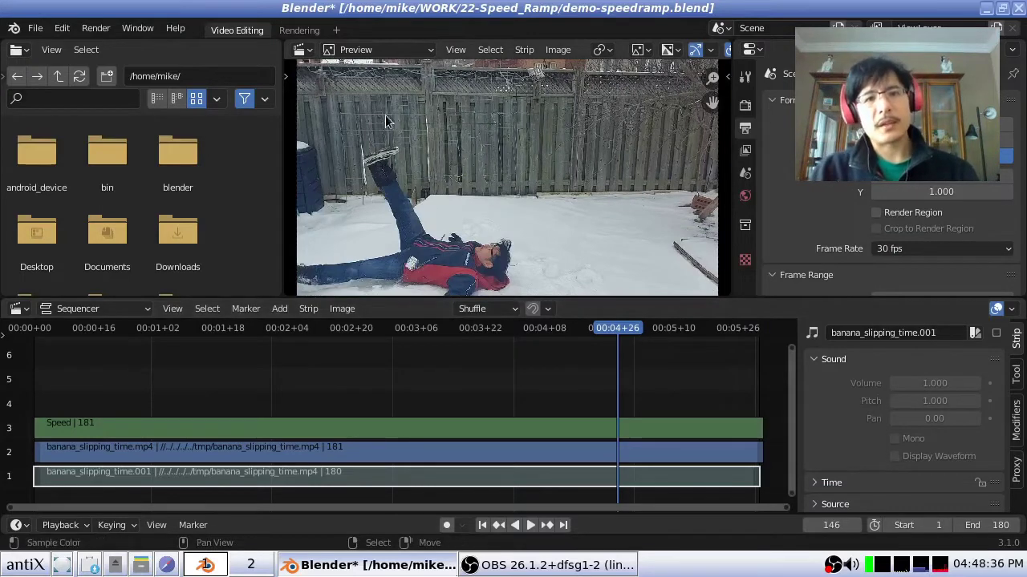
click(245, 393)
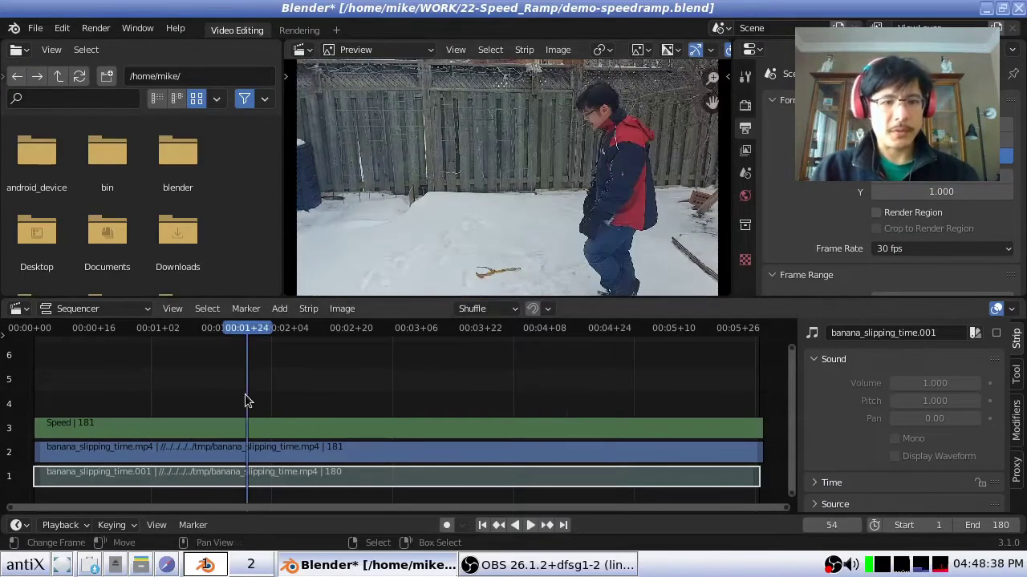
key(space)
key(space)
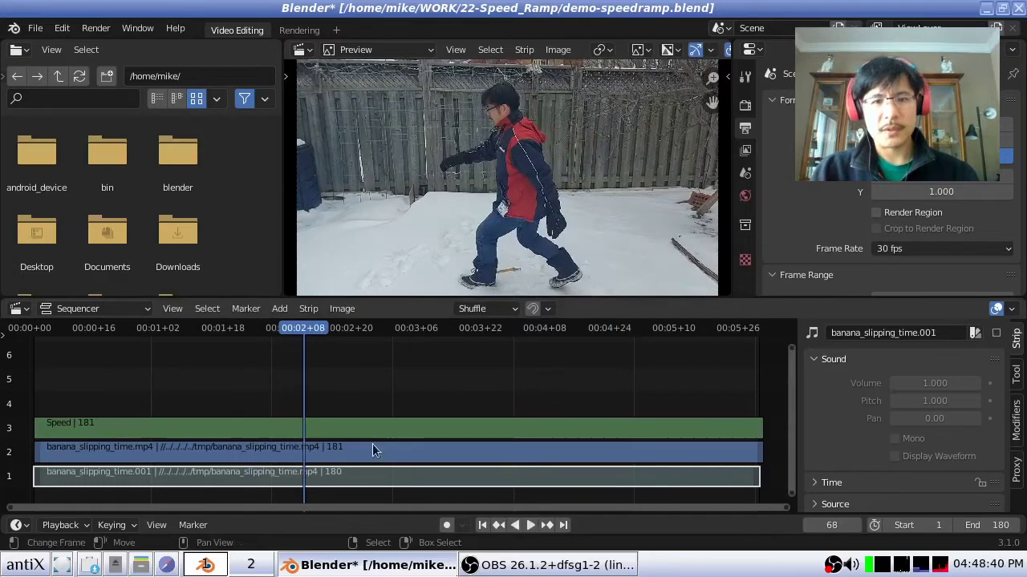
click(531, 525)
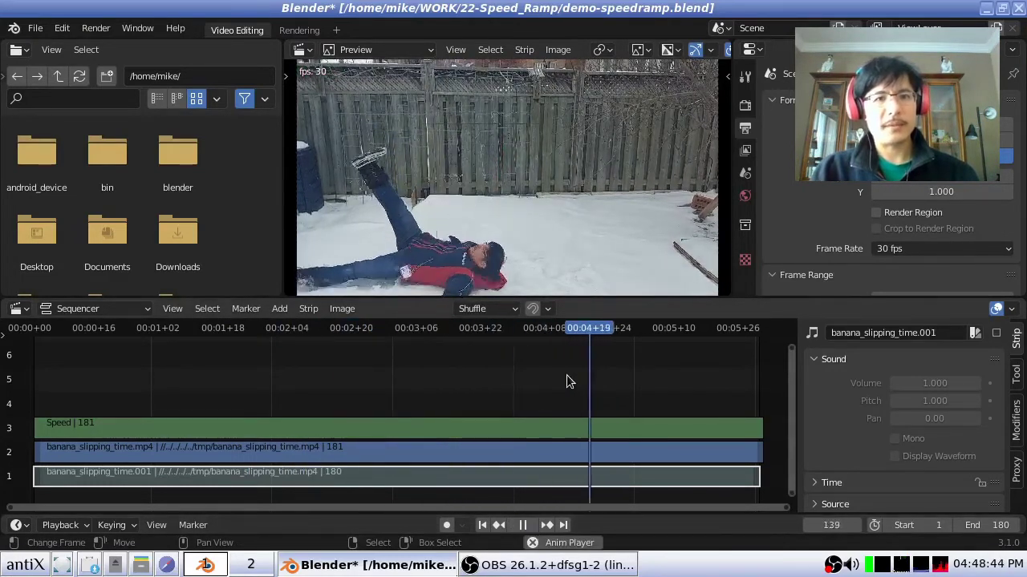
key(space)
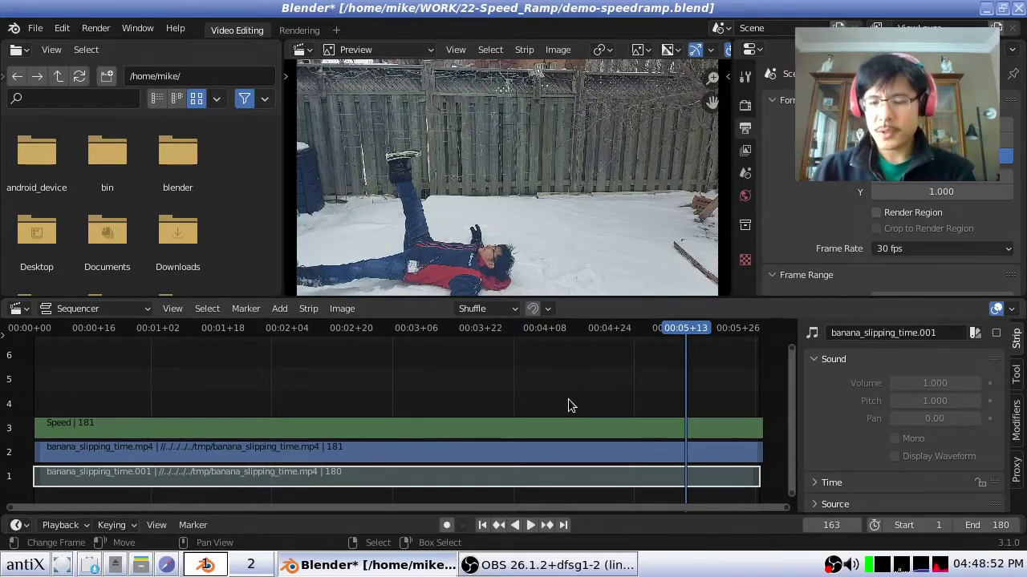
Select the Speed strip, jump back to its keyframe at frame 71, and play the slow motion from there
key(Up)
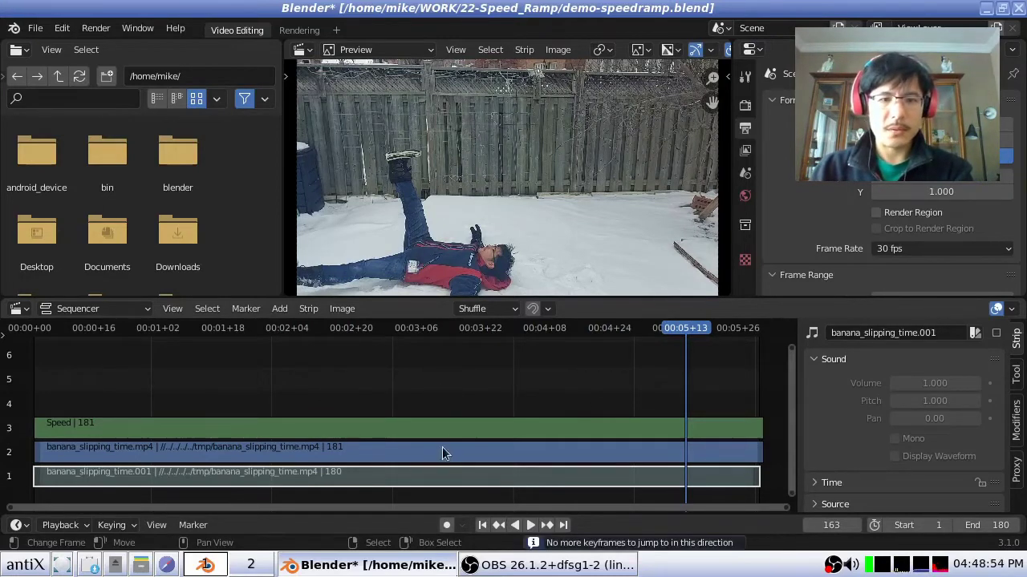
click(287, 425)
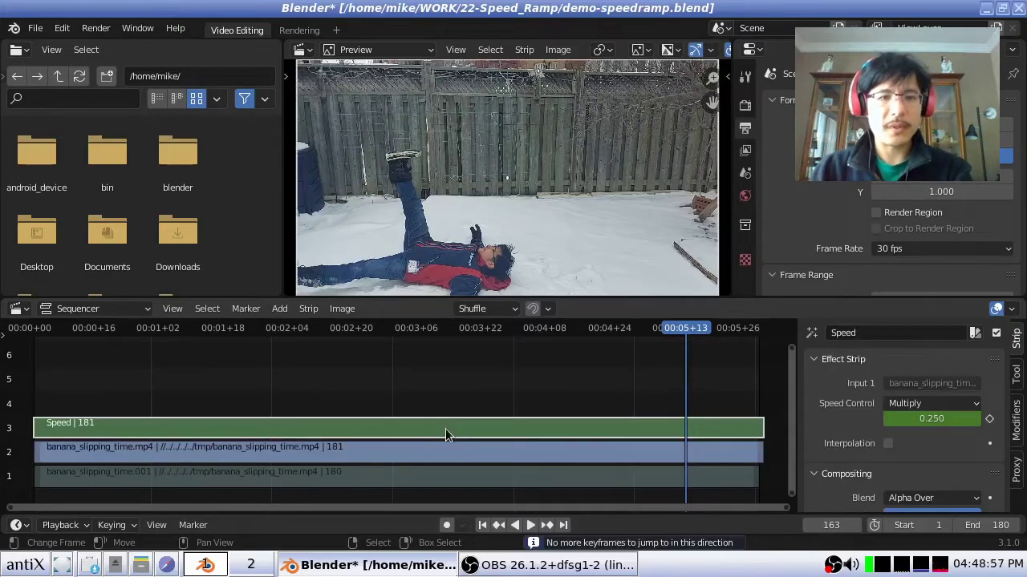
key(Down)
key(Down)
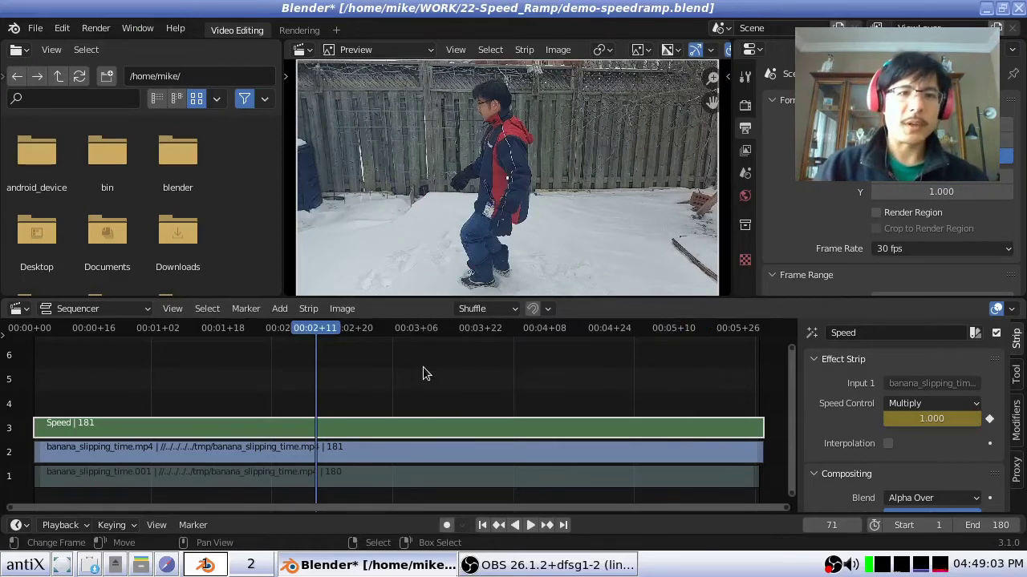
key(space)
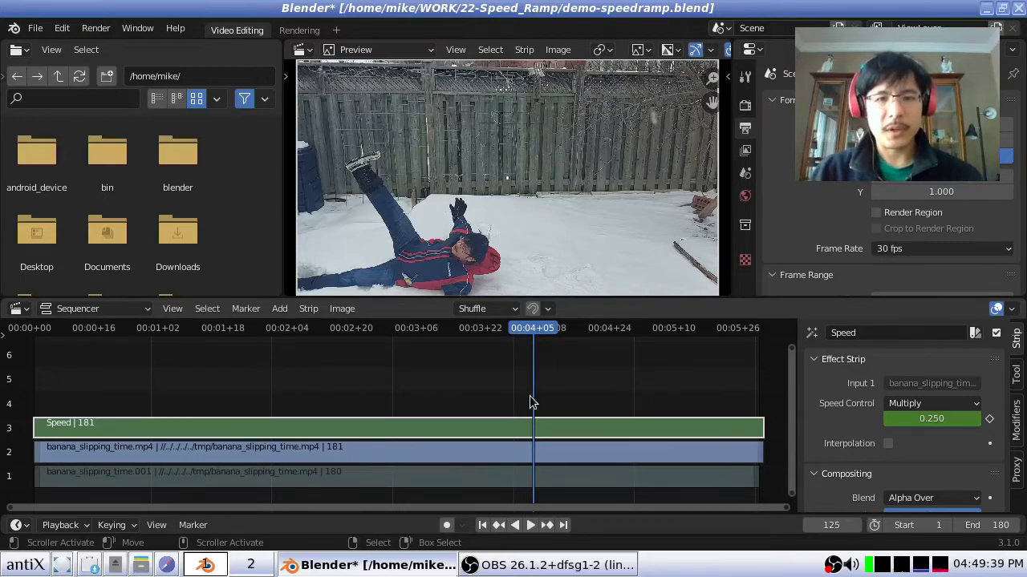
Move the playhead to frame 133 and keyframe the Speed strip's multiply factor at 0.25
key(space)
click(491, 399)
drag(491, 399, 566, 391)
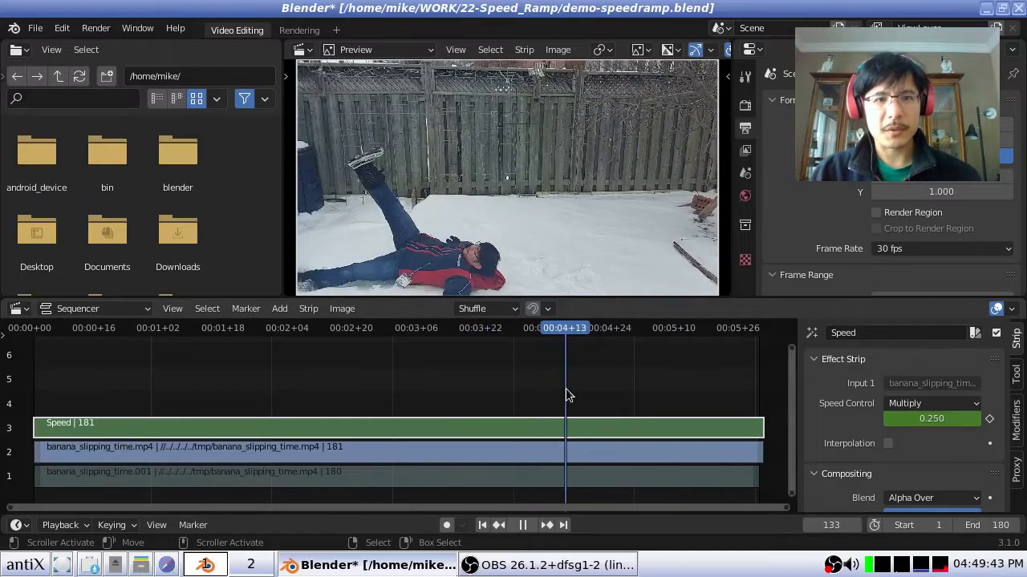
key(space)
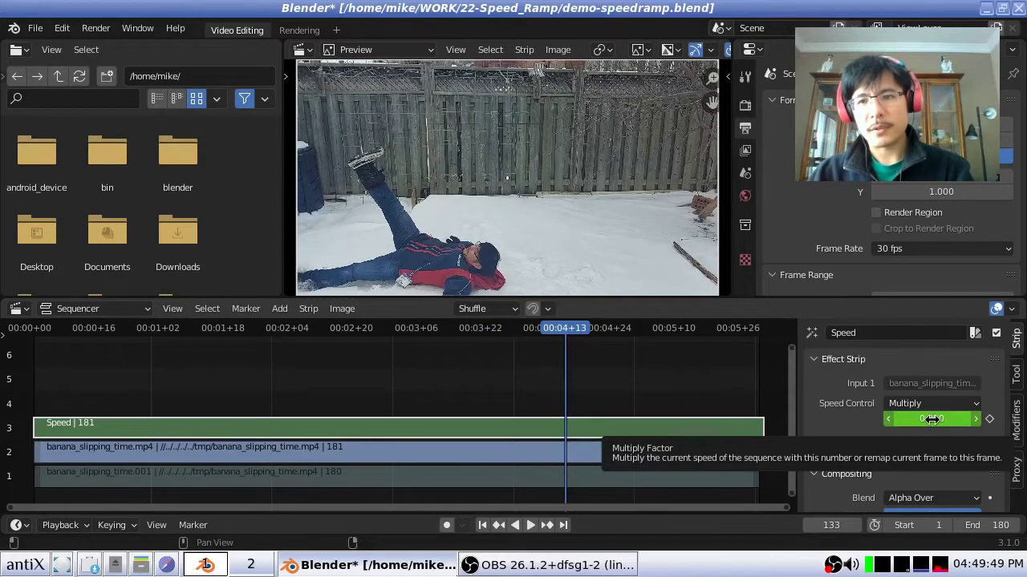
key(i)
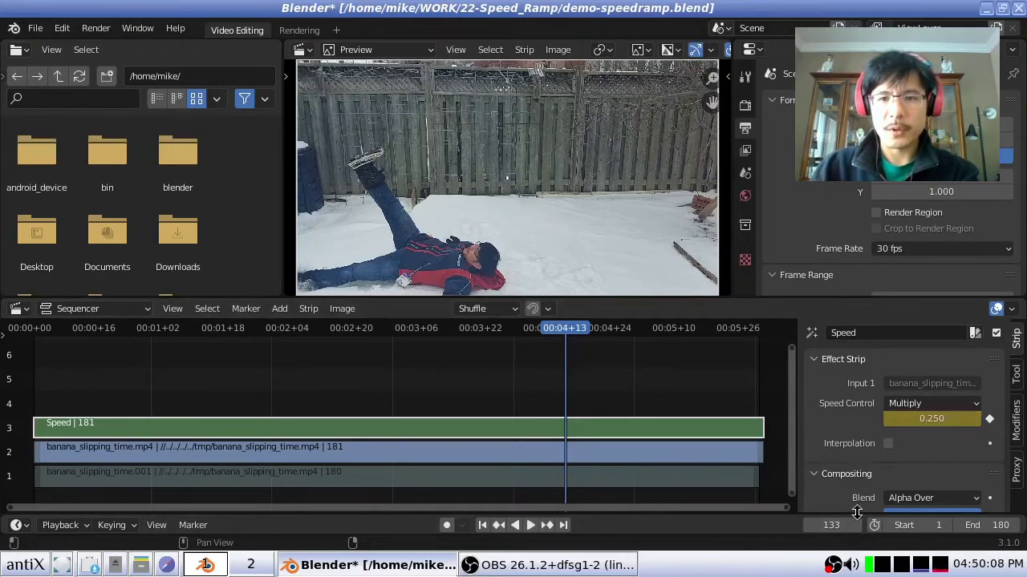
Advance one frame to 134 and keyframe the Speed strip's multiply factor at 1
key(Right)
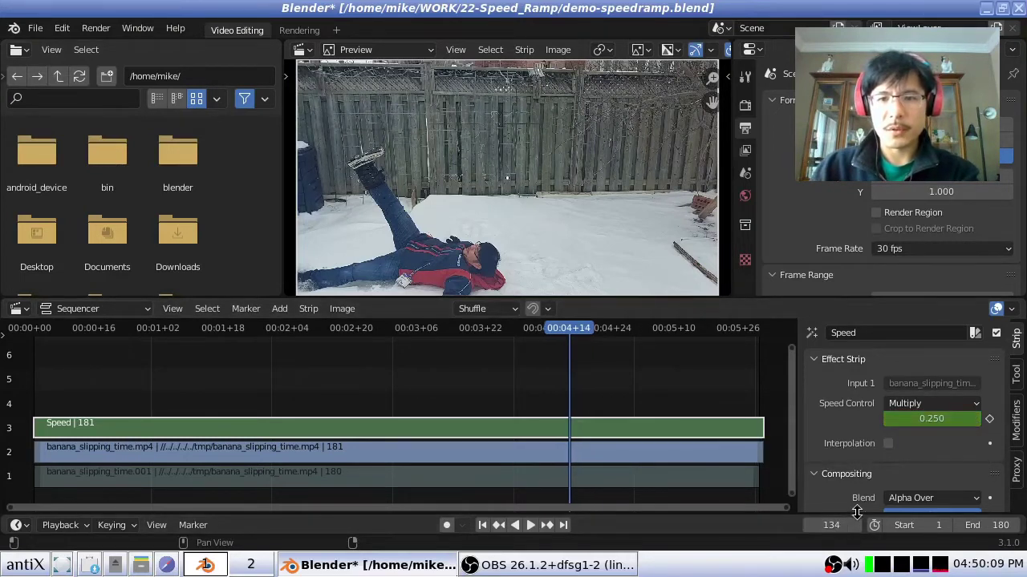
click(937, 419)
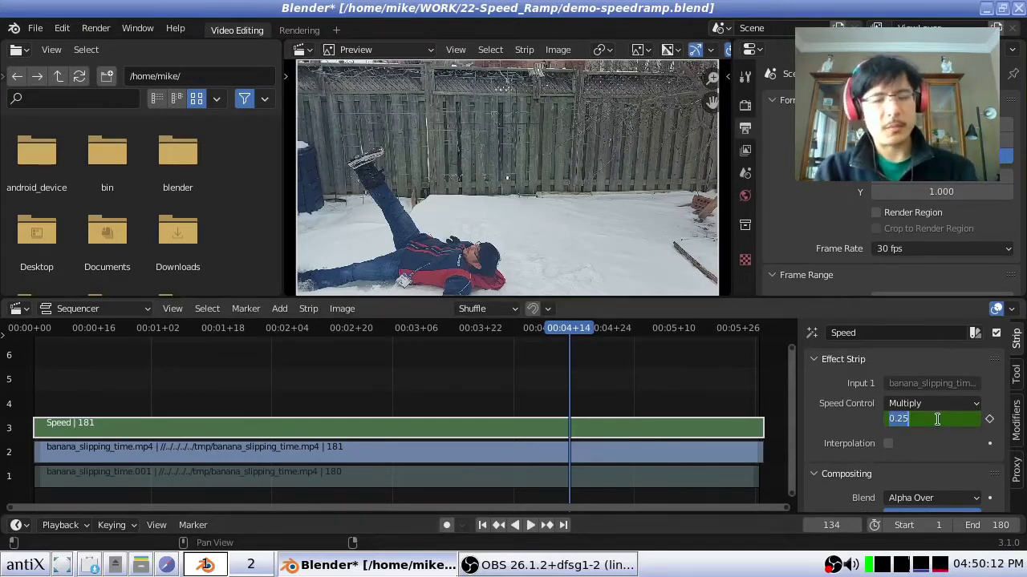
text(1)
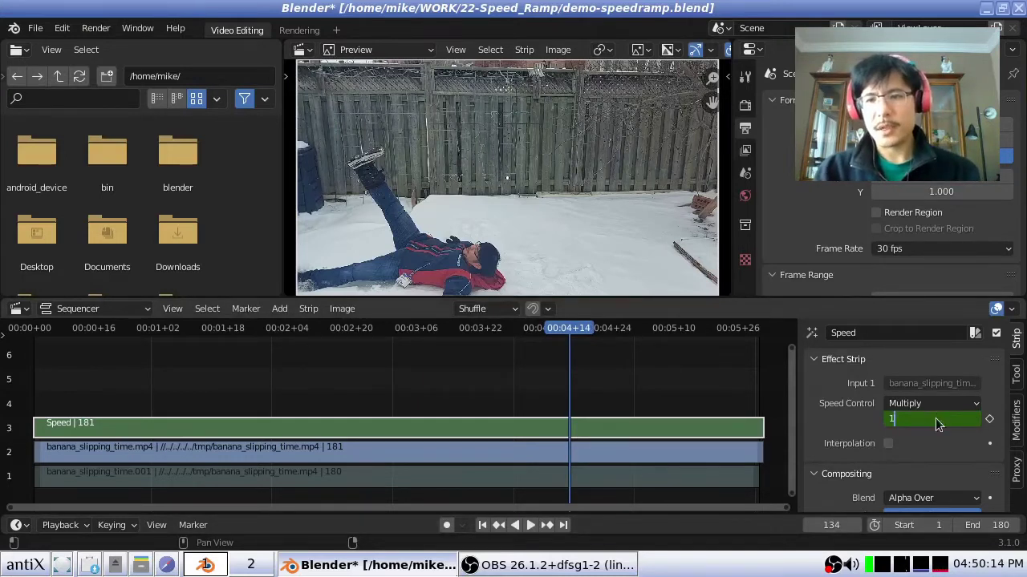
key(Return)
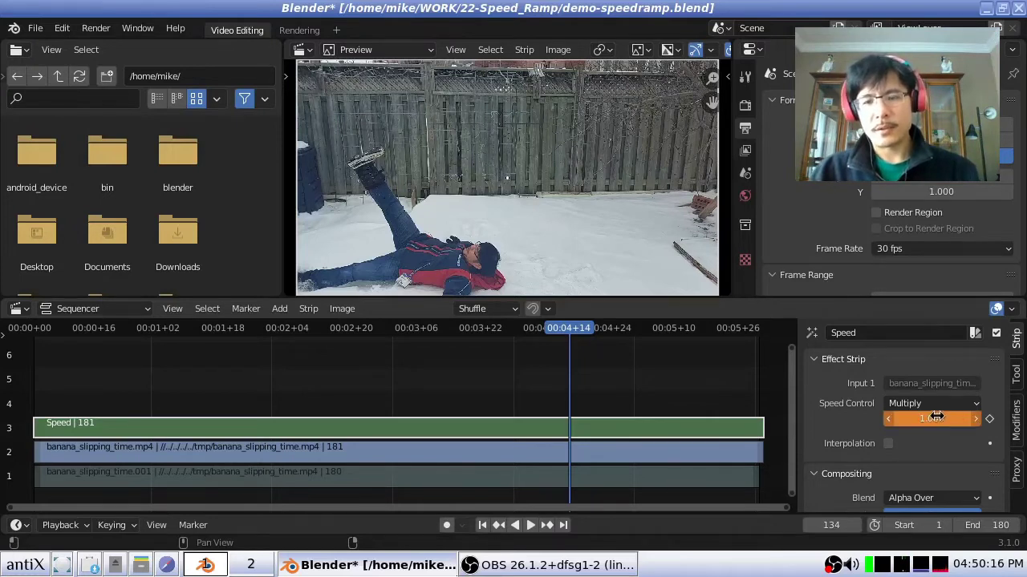
click(989, 418)
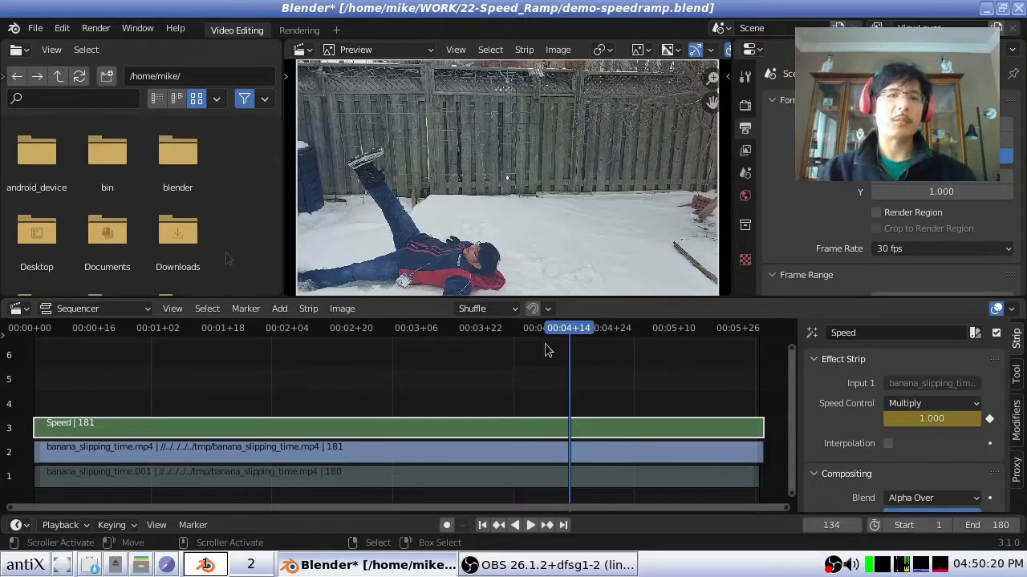
Replace the file browser with a Graph Editor, widen its curve area and frame the whole multiply factor curve
click(19, 53)
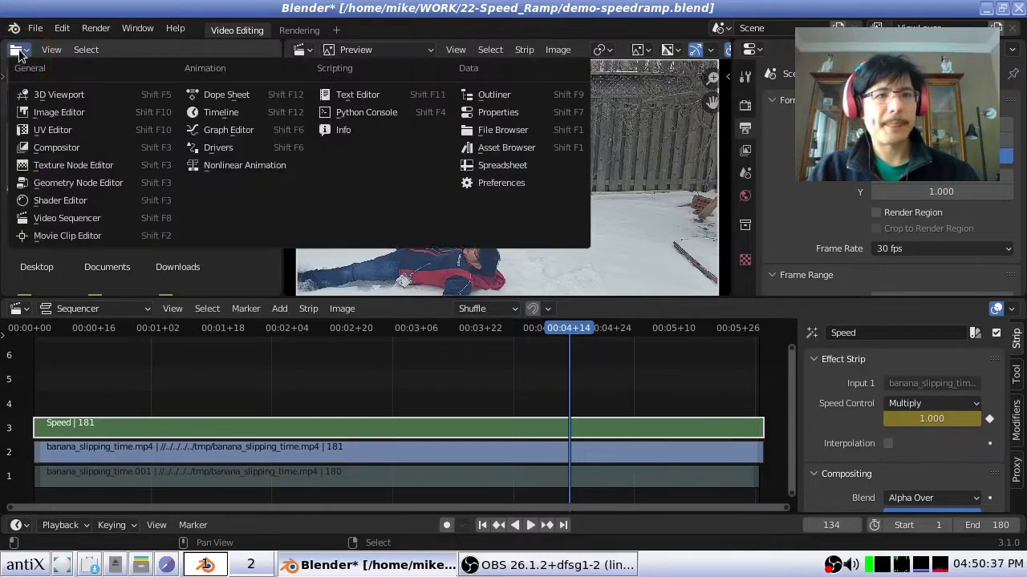
click(245, 137)
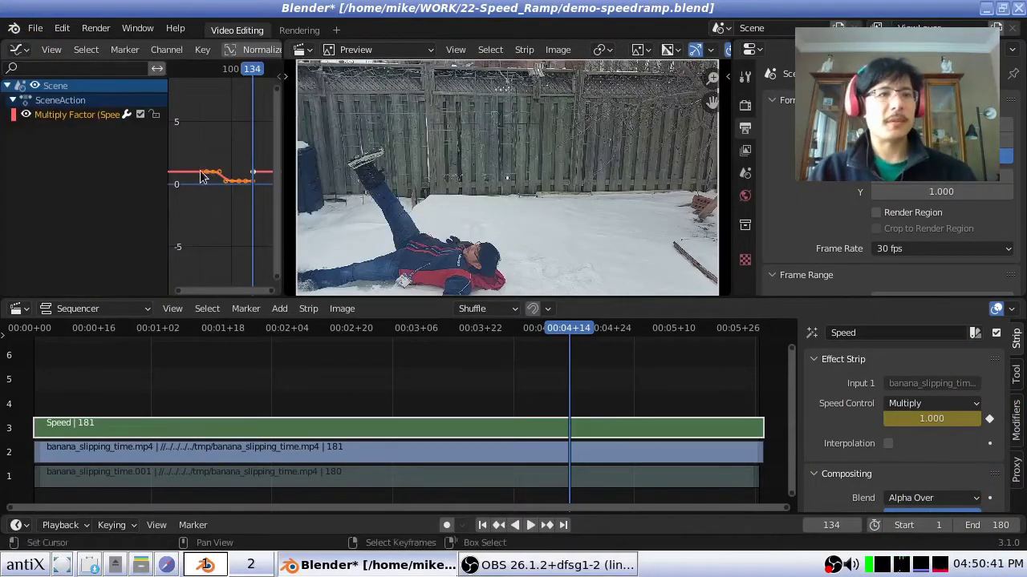
drag(292, 137, 350, 136)
drag(168, 139, 95, 138)
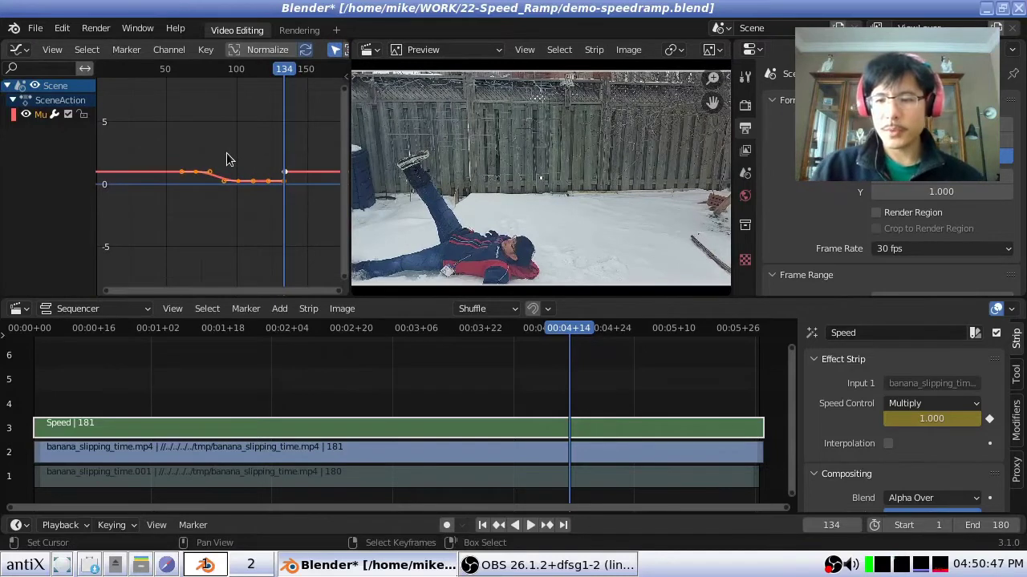
key(Home)
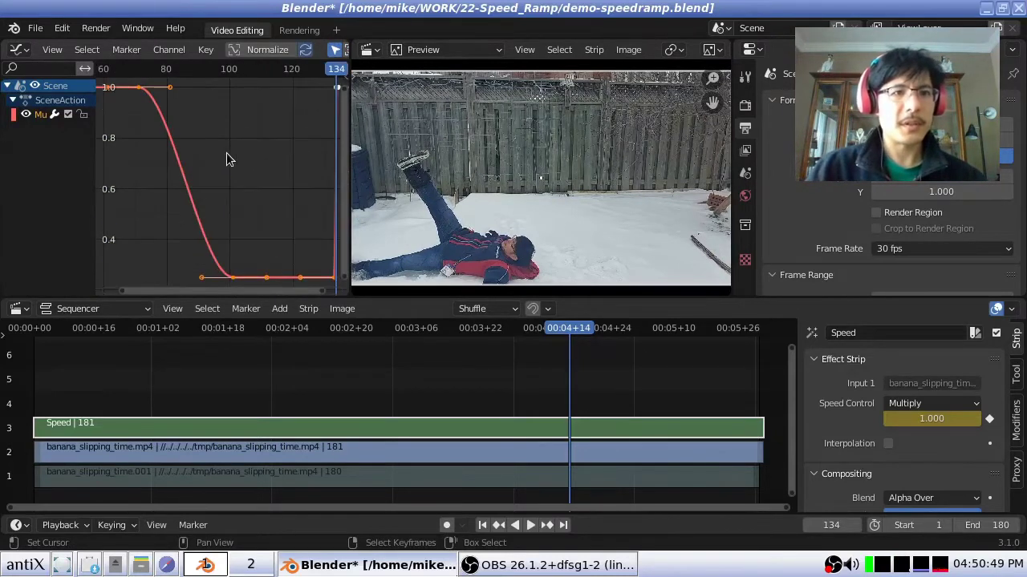
scroll(226, 159, down, 3)
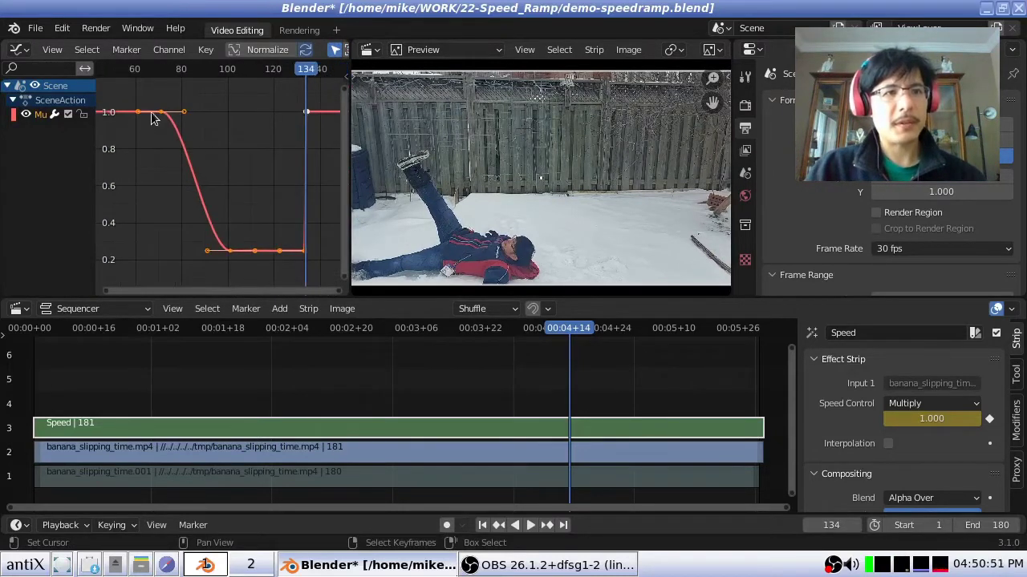
Scrub along the multiply factor curve in the Graph Editor and play the speed ramp from frame 82
drag(152, 111, 185, 135)
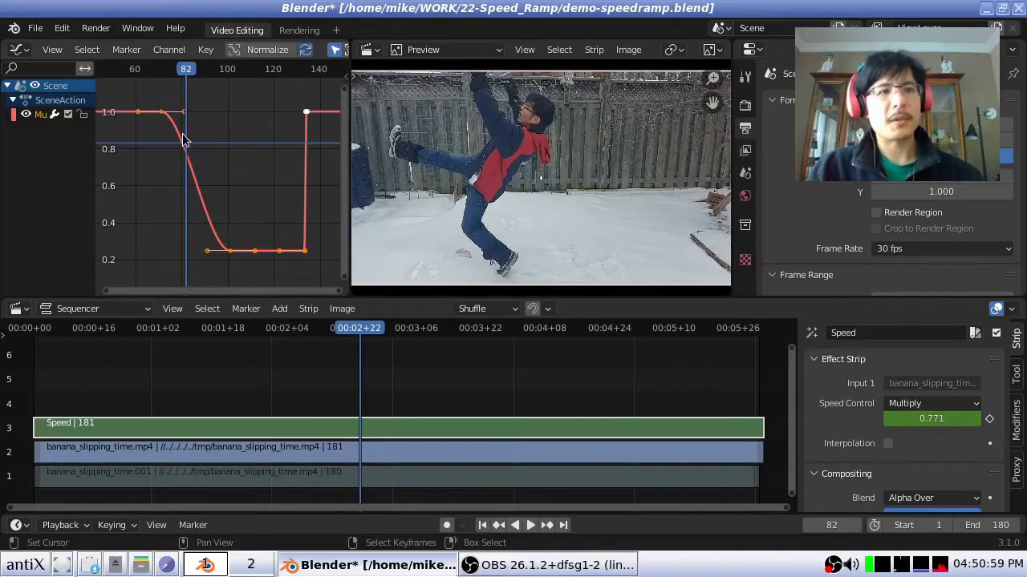
key(space)
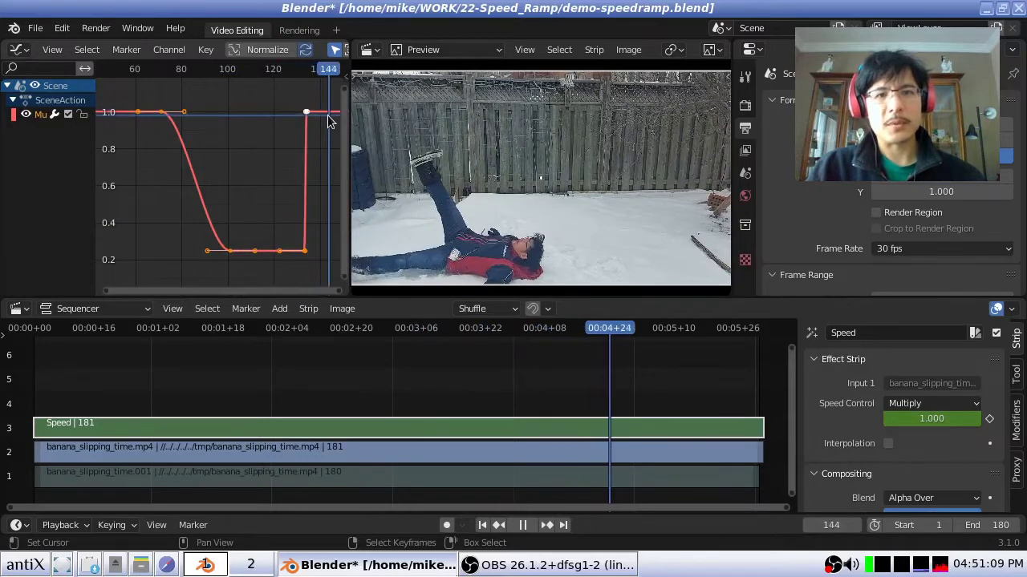
drag(328, 121, 172, 113)
click(518, 527)
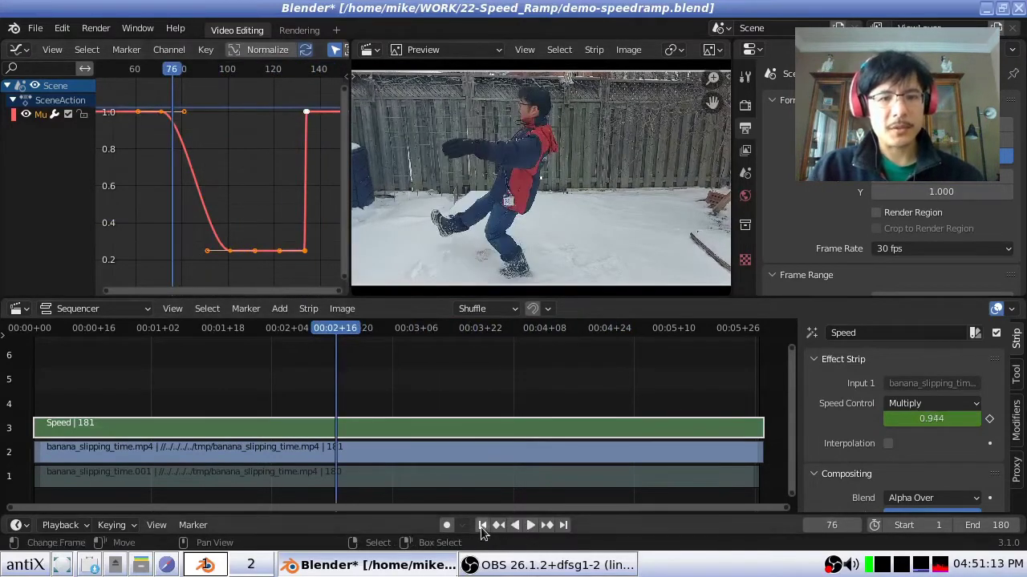
Return to the first frame and play the clip, stopping at frame 13
click(482, 525)
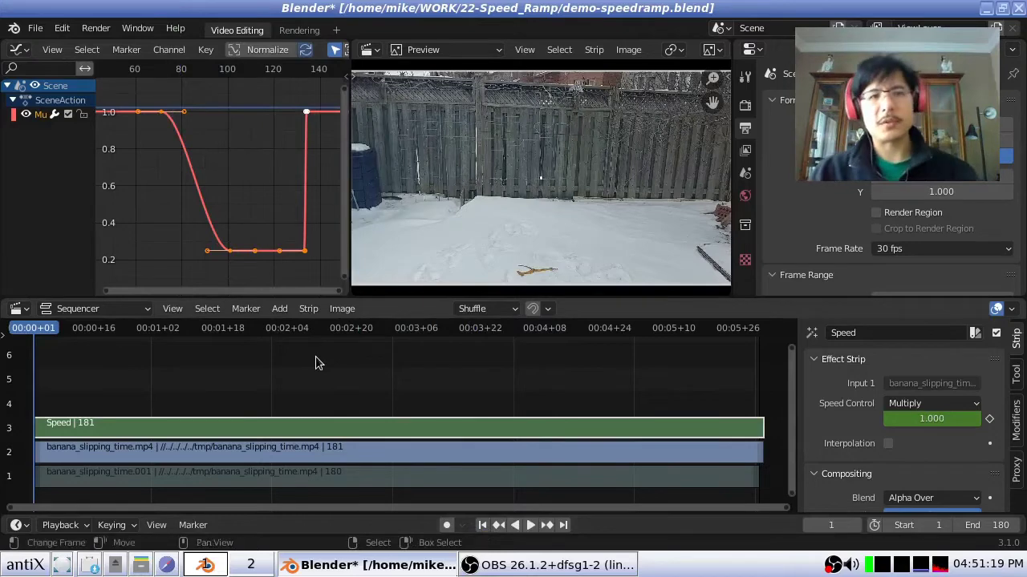
key(space)
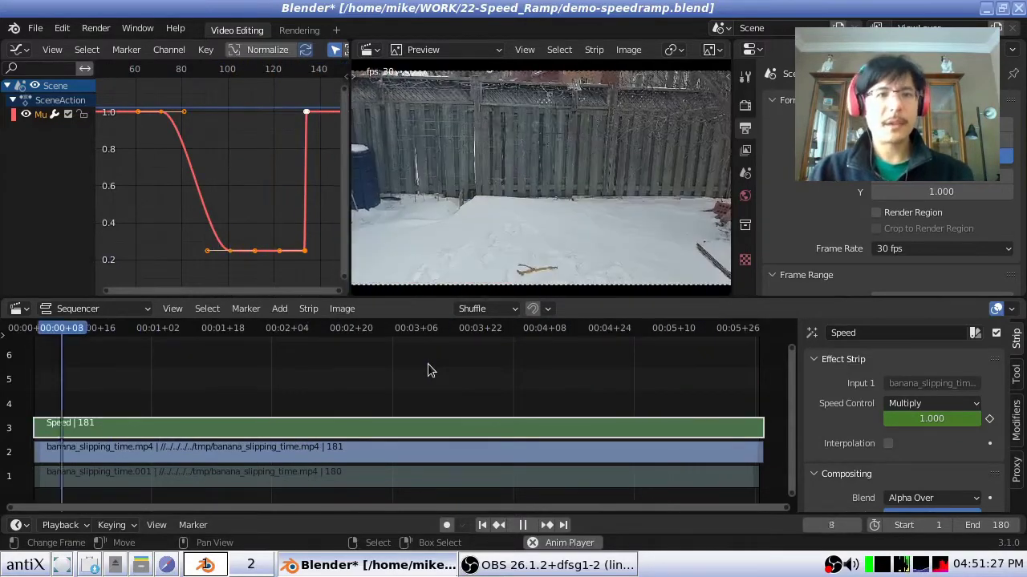
key(space)
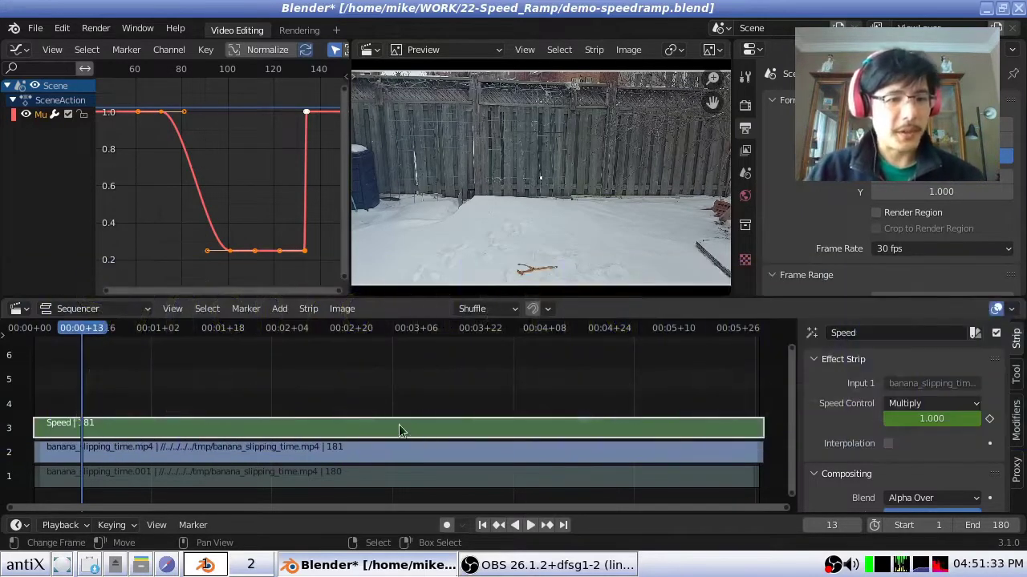
Unmute the banana_slipping_time.001 audio strip, play on to frame 139 and keyframe the strip's pitch at 1.000 there
click(368, 480)
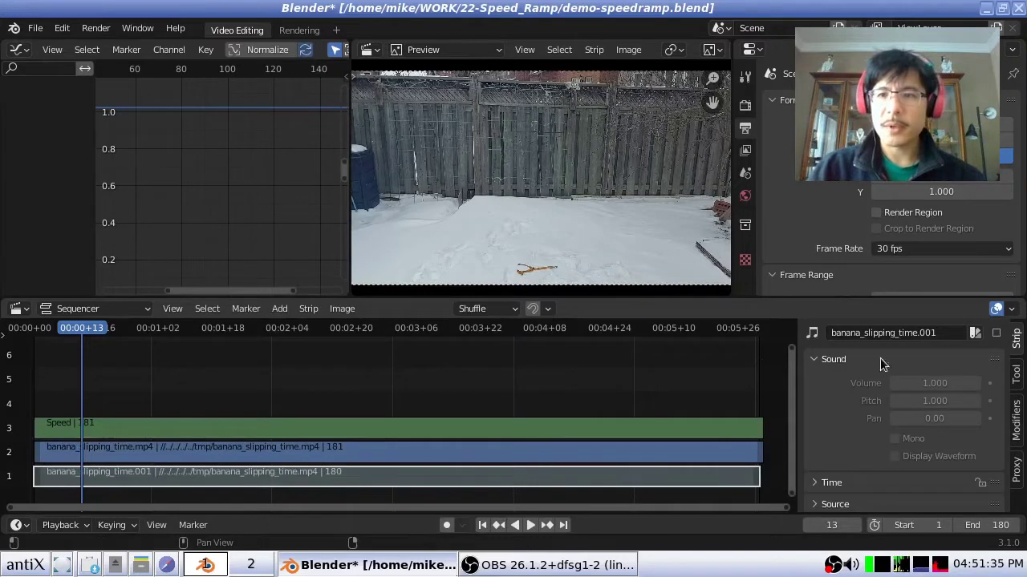
click(996, 334)
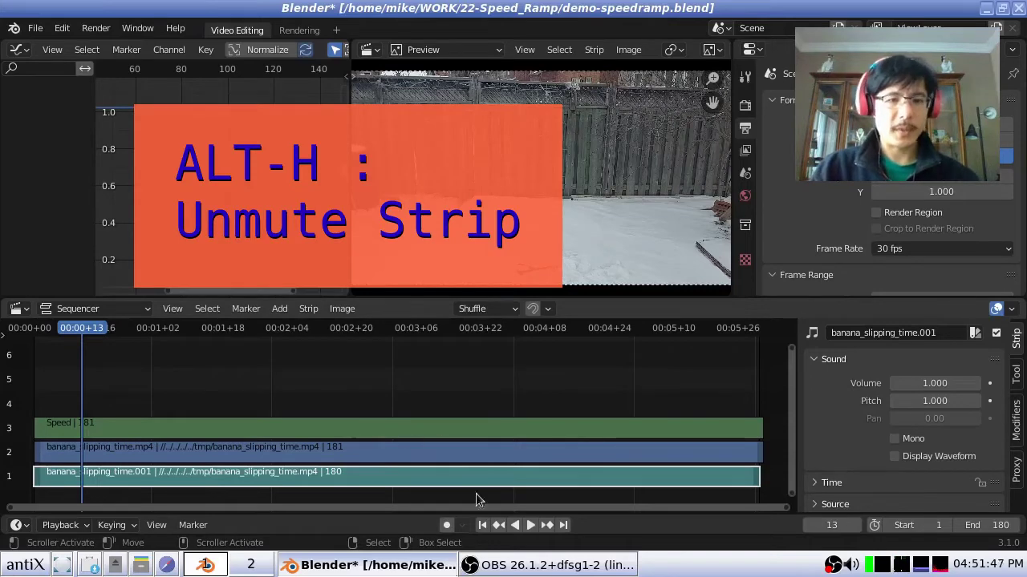
click(529, 525)
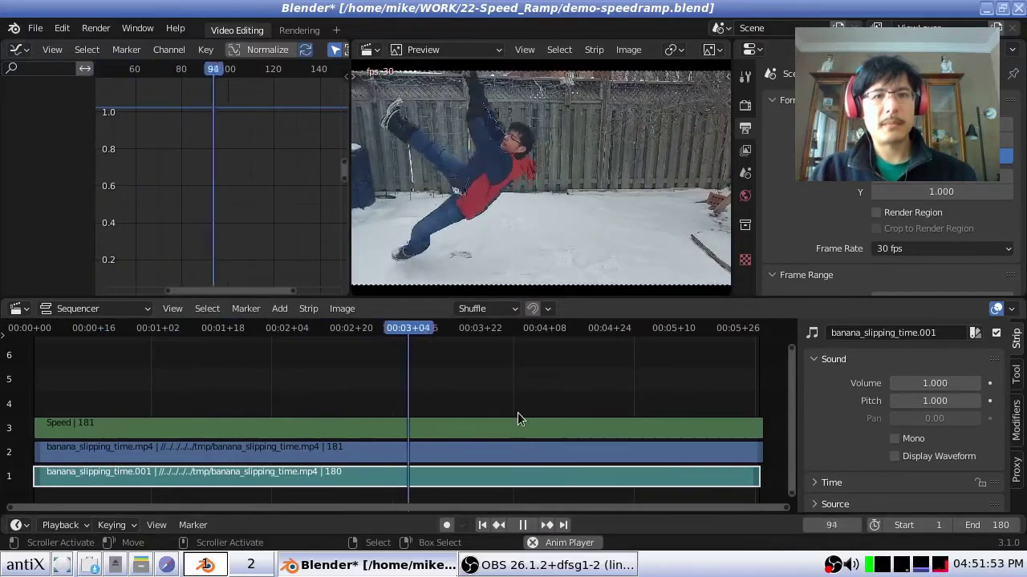
key(space)
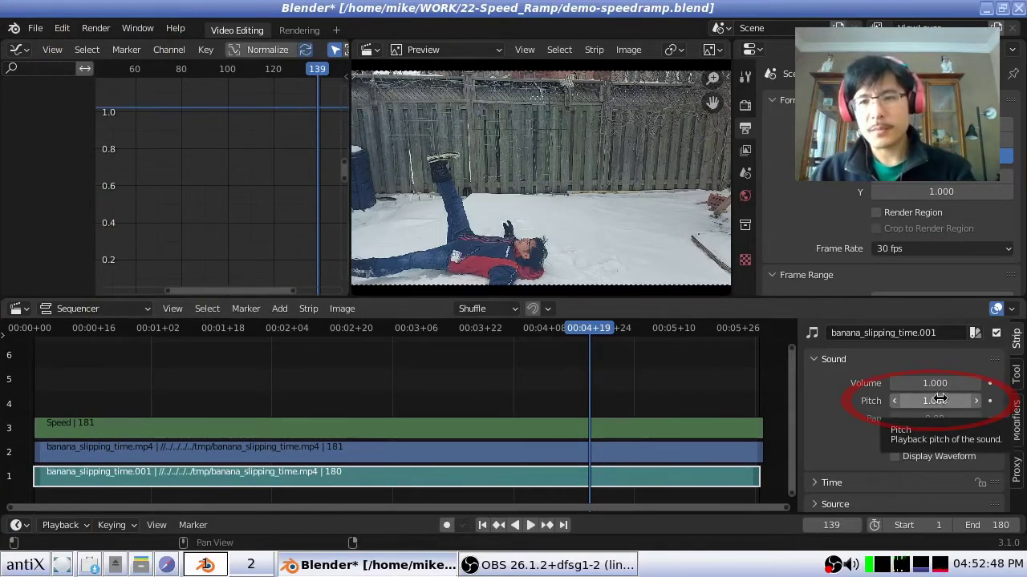
key(i)
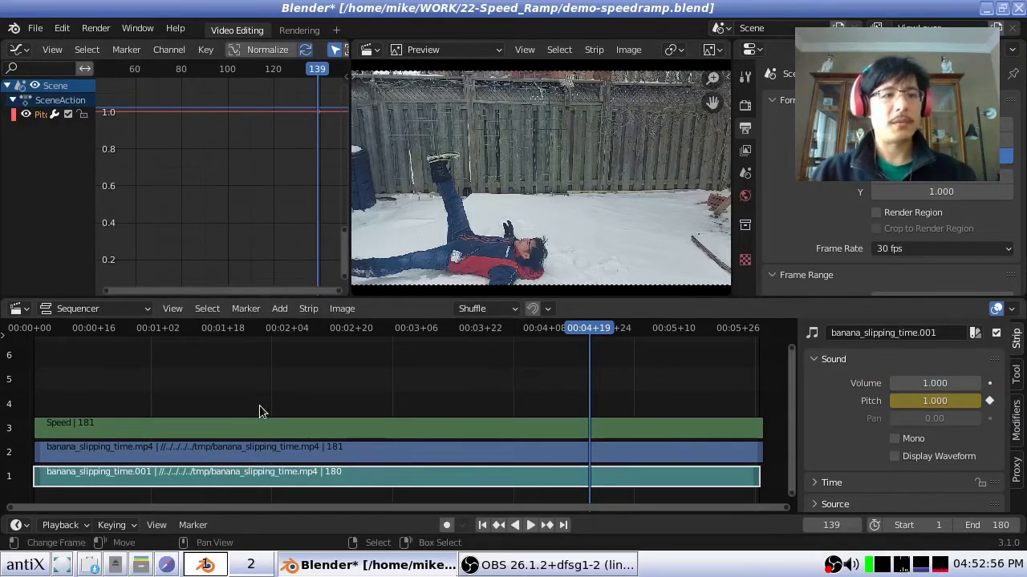
Select the Speed strip and jump back to its keyframe at frame 71
click(251, 430)
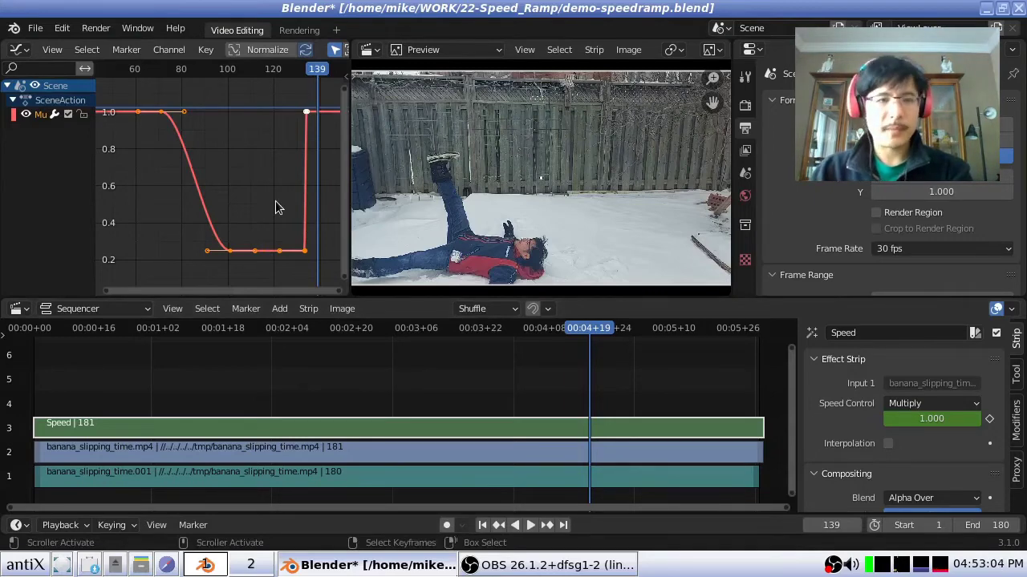
key(Down)
key(Down)
key(Down)
key(Down)
key(Down)
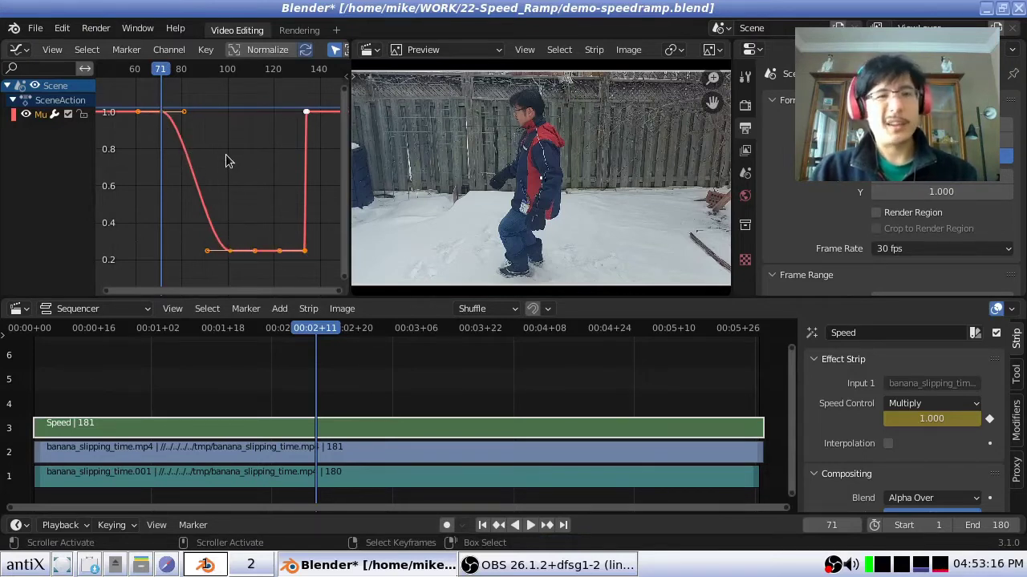
Select all of the Speed strip's multiply factor keyframes in the Graph Editor and copy them
key(b)
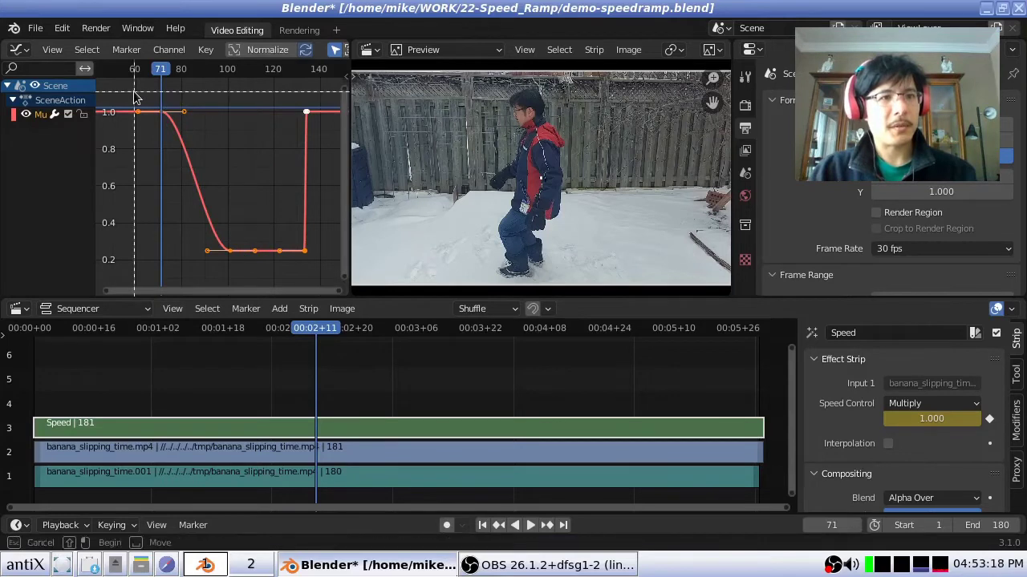
drag(134, 93, 328, 273)
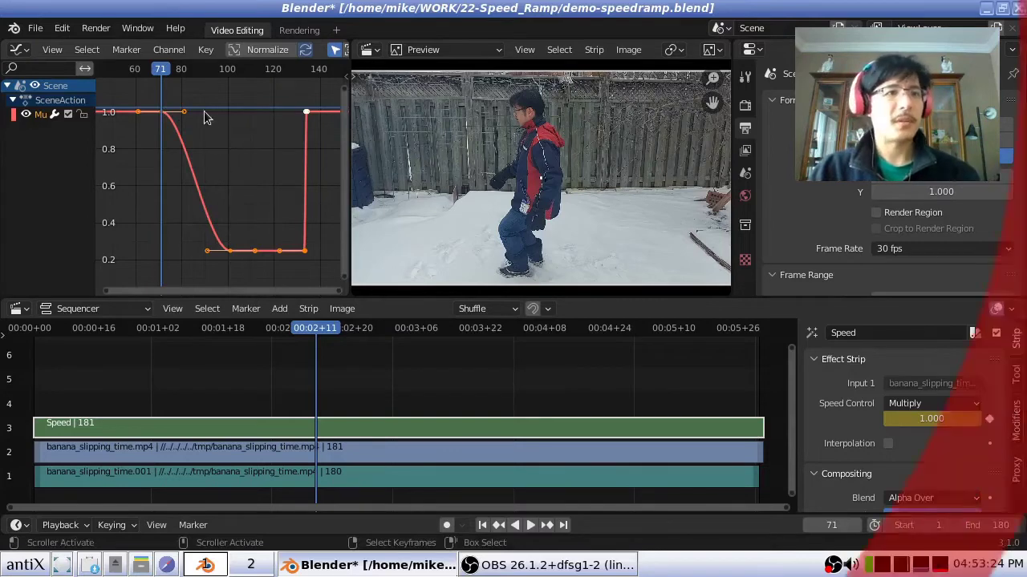
click(212, 52)
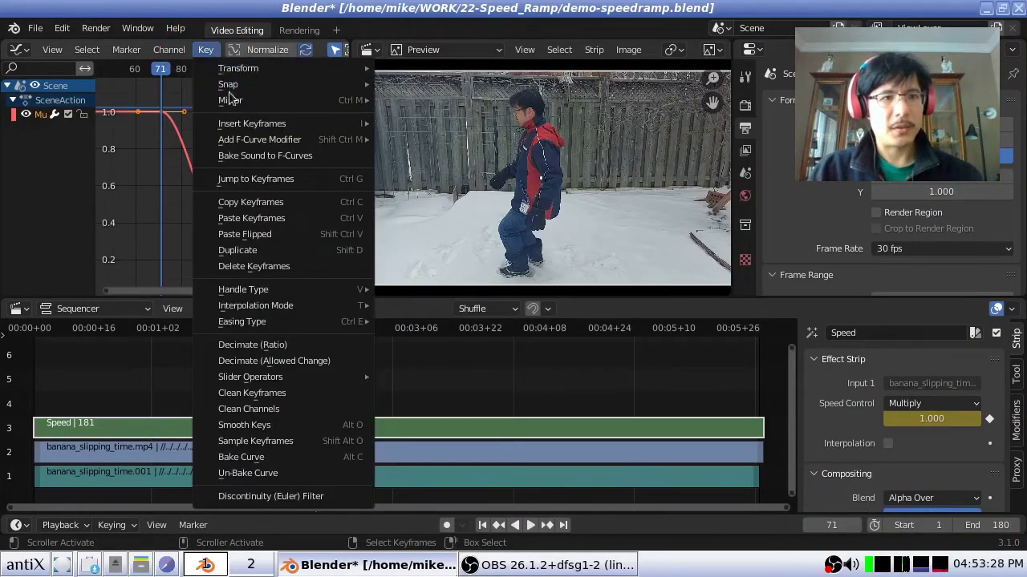
click(333, 208)
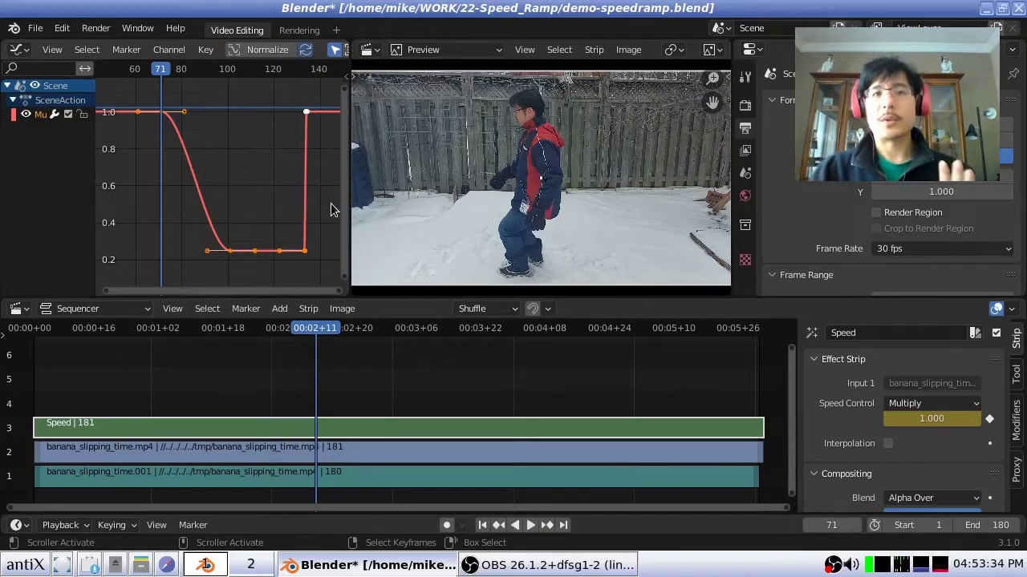
Select the banana_slipping_time.001 audio strip and paste the copied keyframes onto its pitch curve at frame 71
click(301, 479)
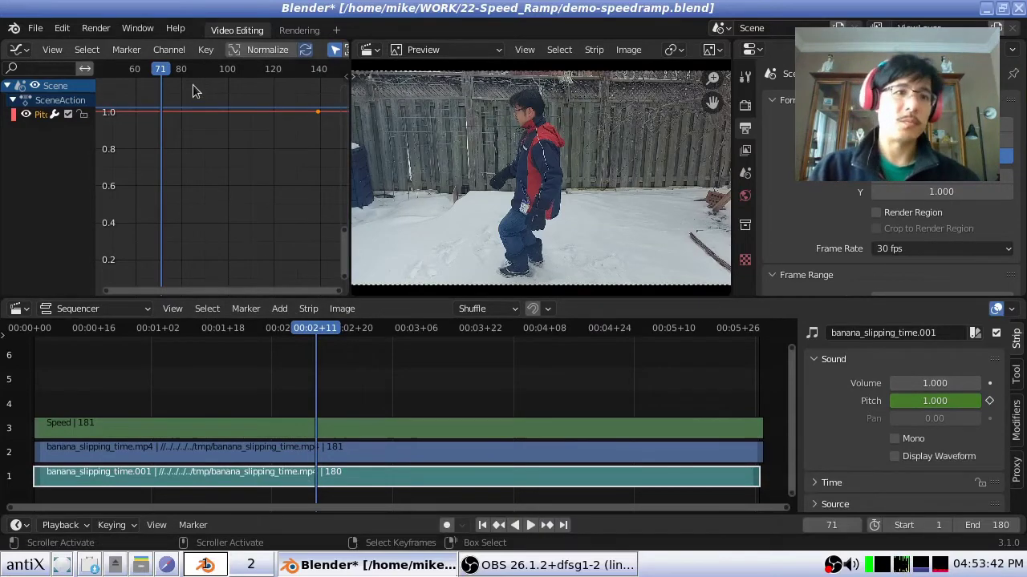
click(203, 51)
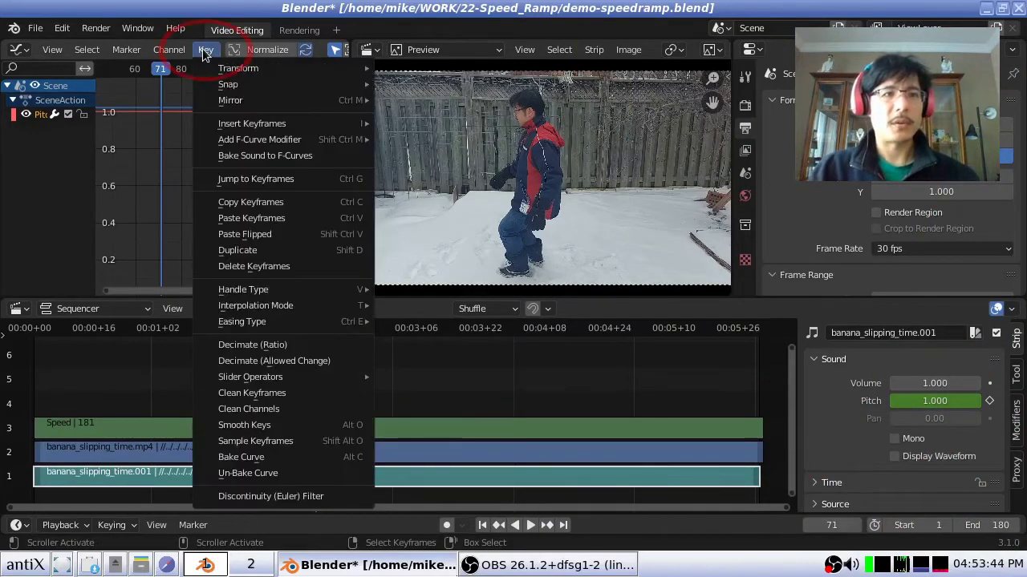
click(259, 219)
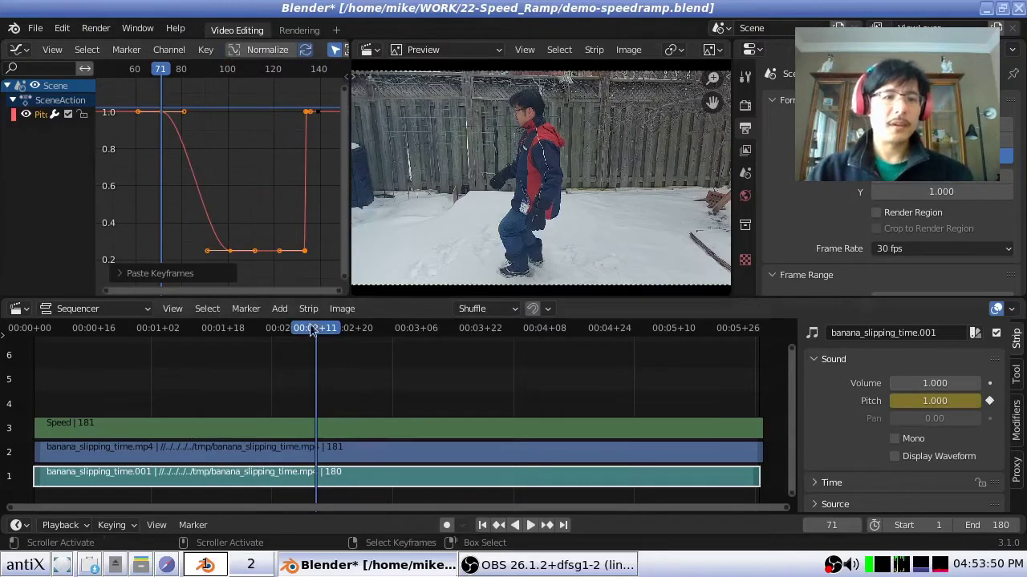
Compare the Speed strip's multiply factor curve with the audio strip's pitch curve by alternately selecting the two strips
click(381, 428)
click(382, 478)
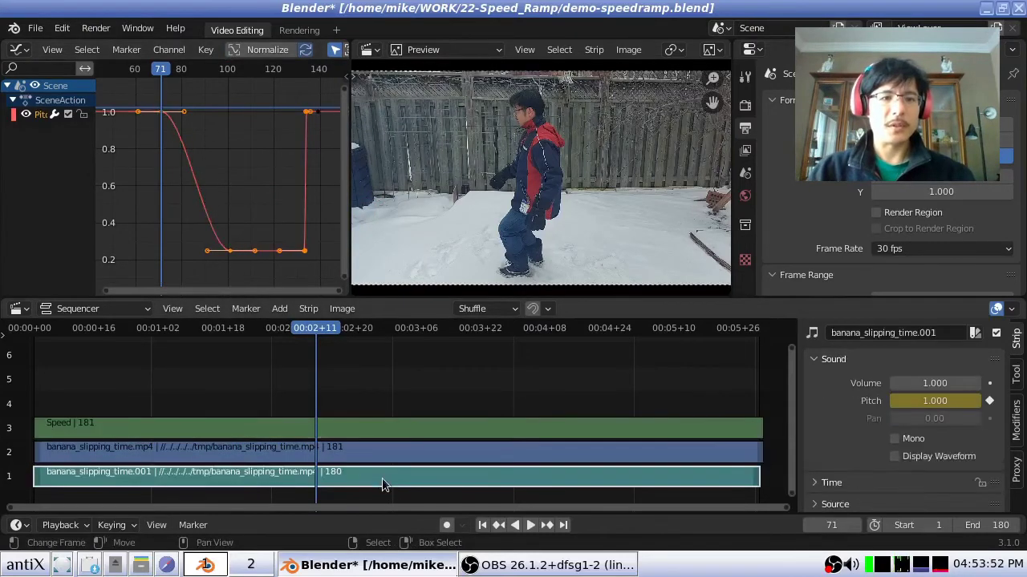
click(395, 427)
click(370, 484)
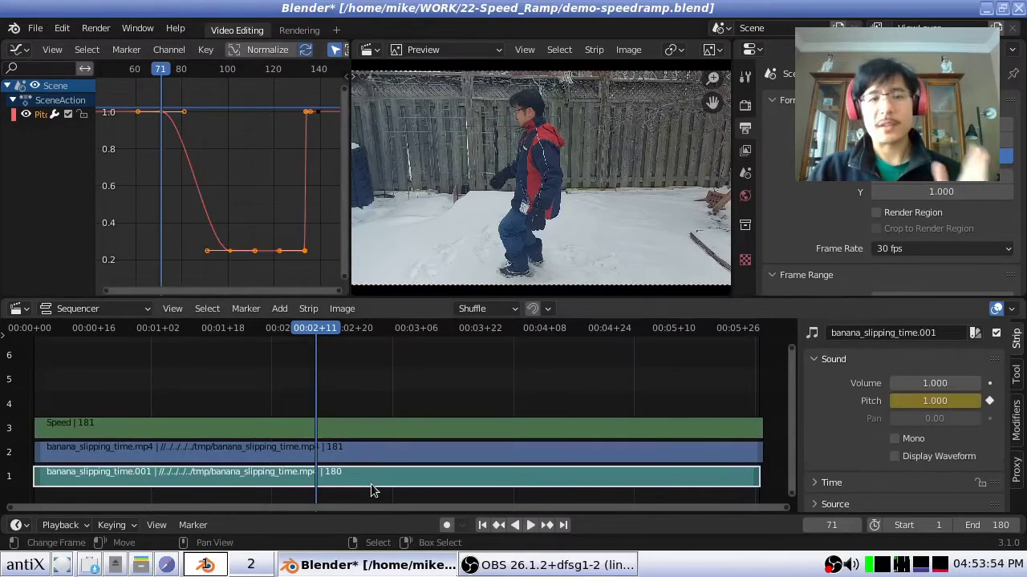
click(360, 428)
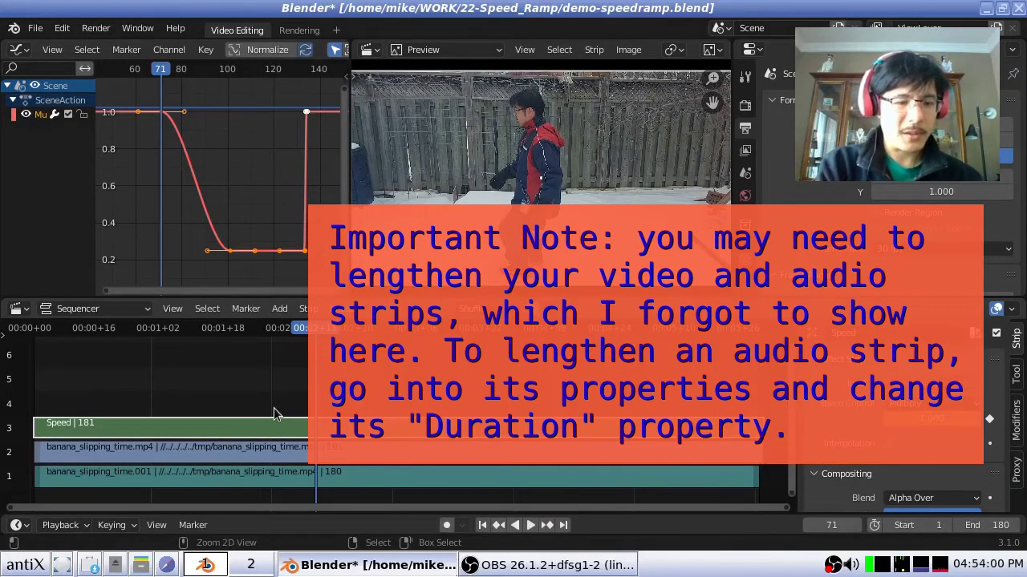
Play the finished speed ramp with its pitch-matched sound from the first frame, then stop playback
click(482, 526)
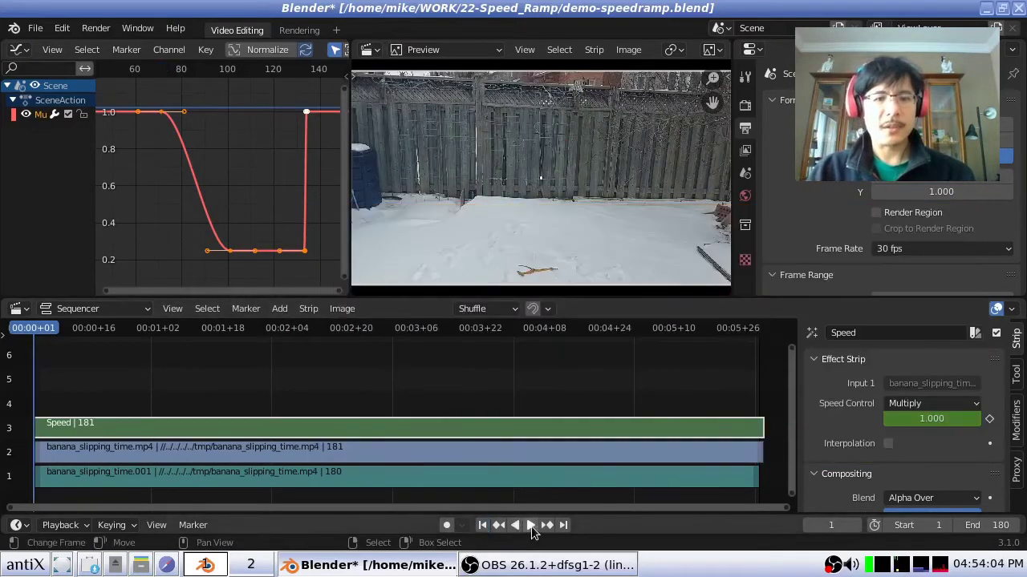
click(531, 526)
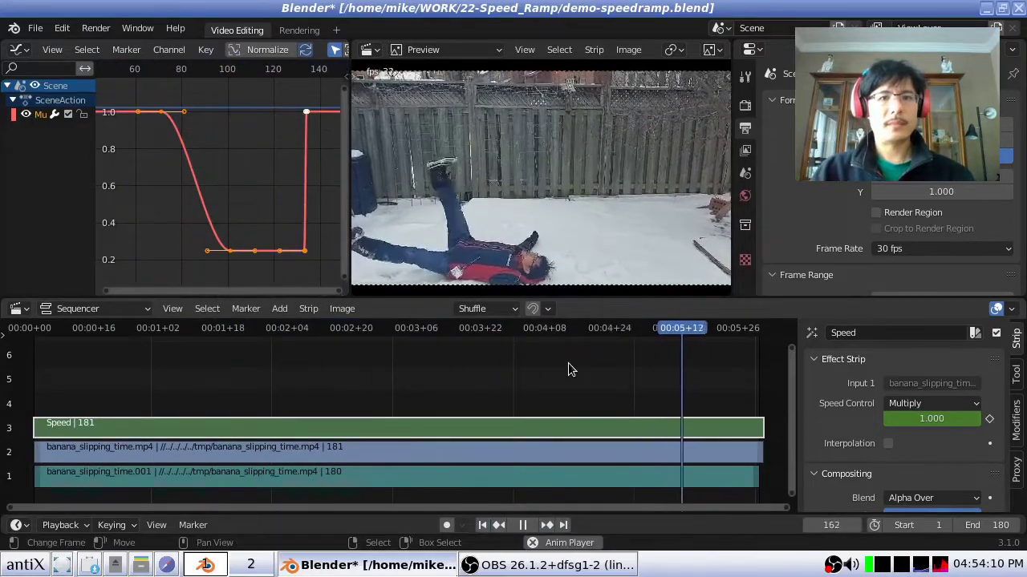
key(space)
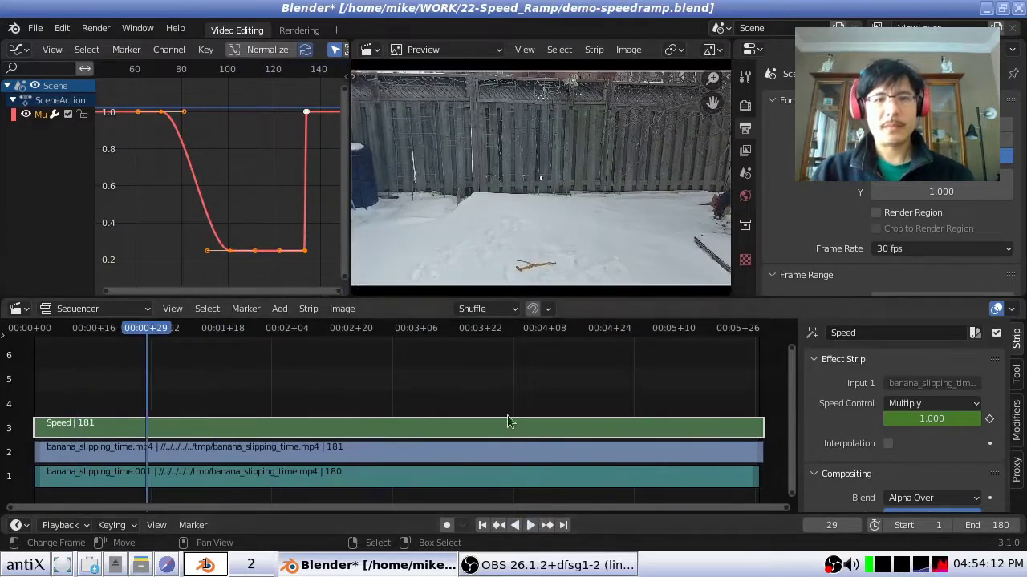